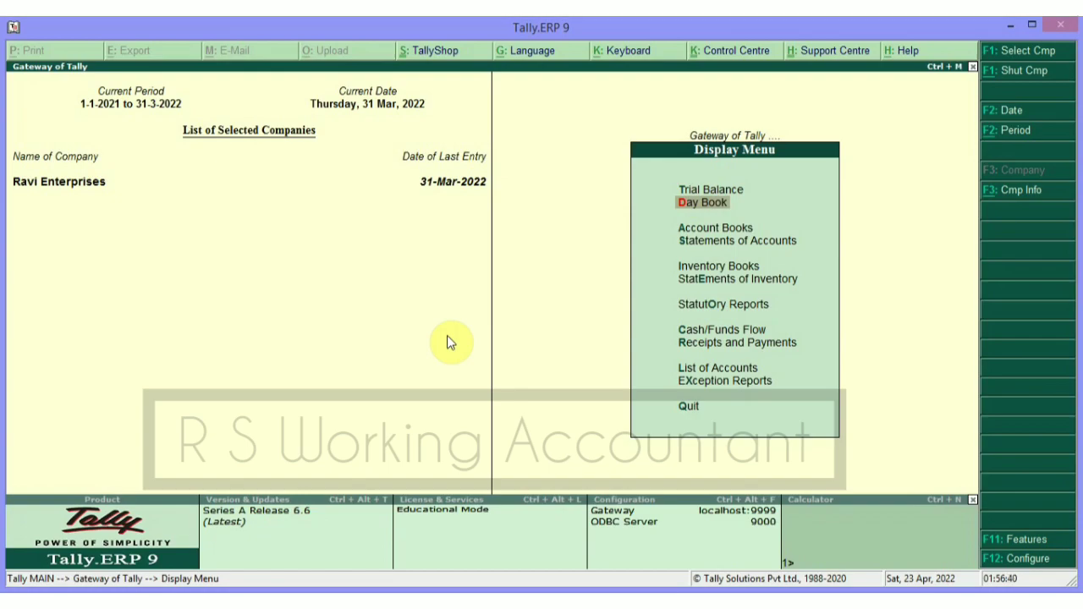
- Open the Day Book report of the selected company
{"action": "key", "text": "Escape"}
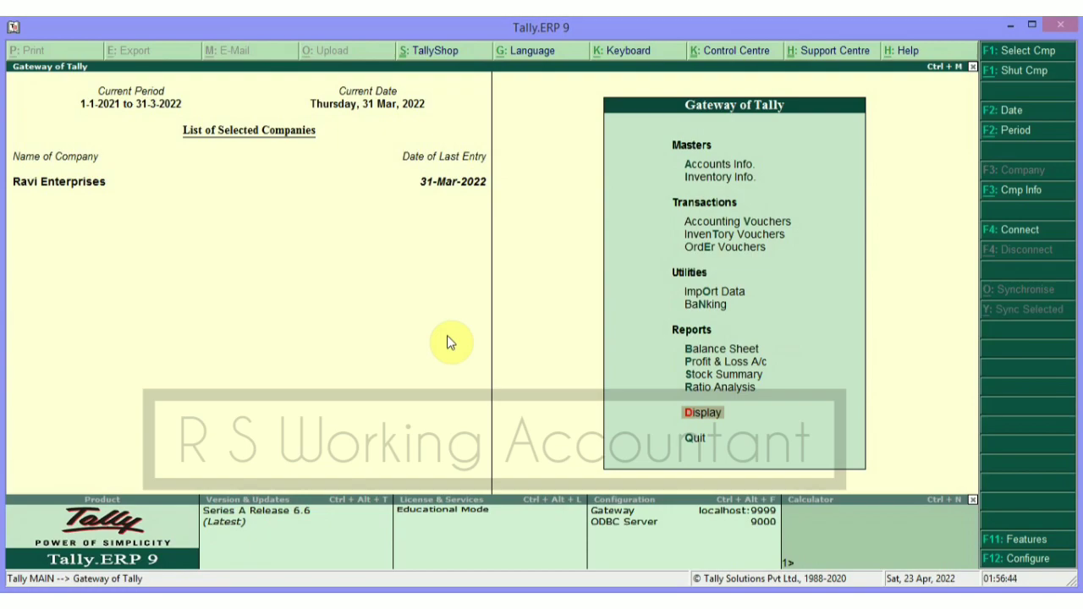
{"action": "key", "text": "d"}
{"action": "key", "text": "d"}
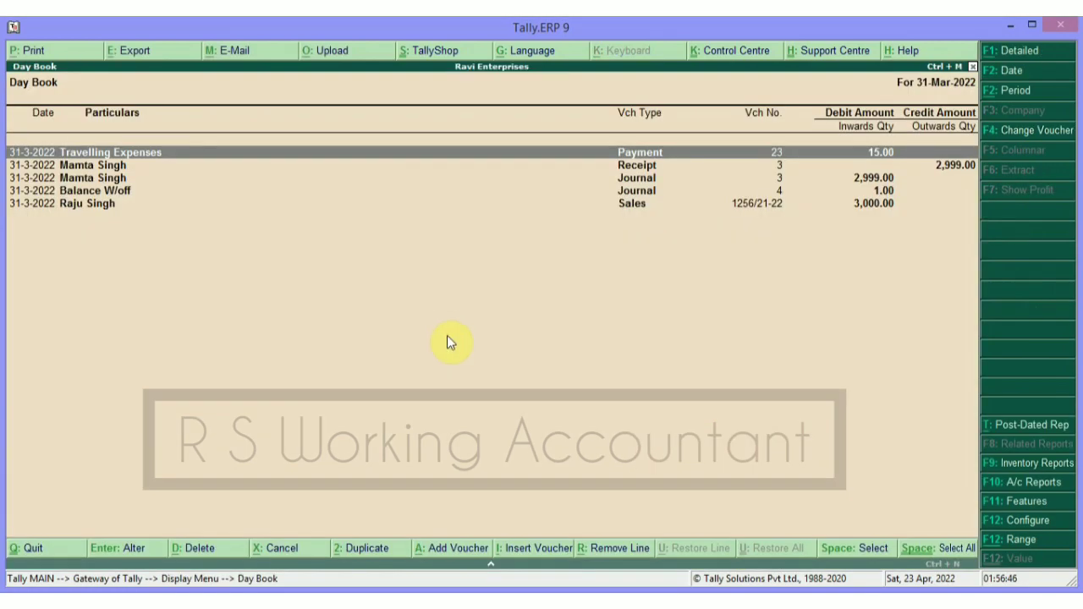
- Set the Day Book period from 1-4-2021 to 31-3-2022
{"action": "key", "text": "F2"}
{"action": "type", "text": "1/4/2021"}
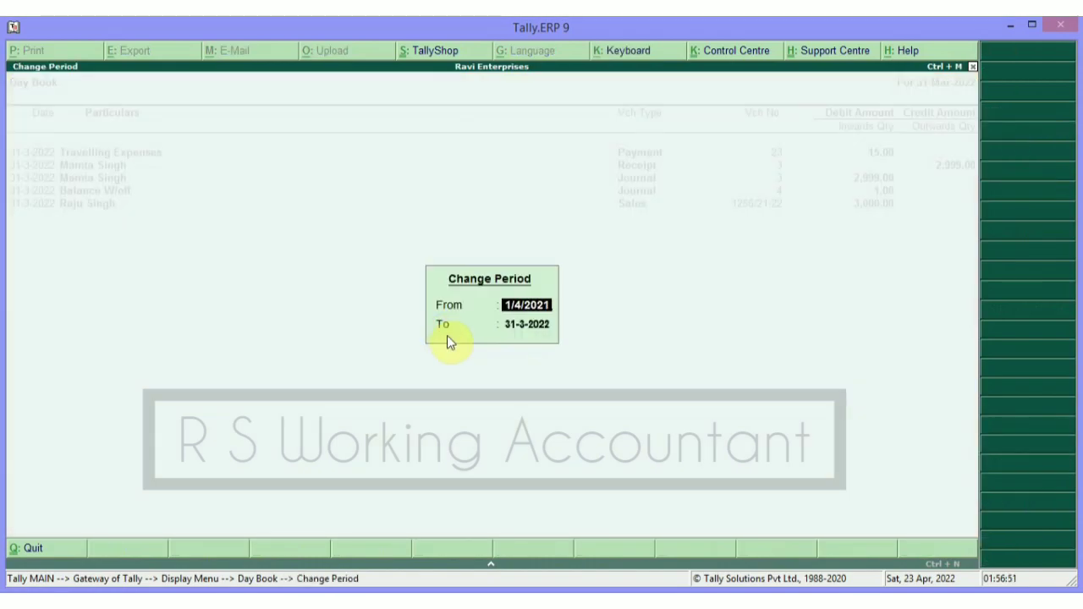
{"action": "key", "text": "Return"}
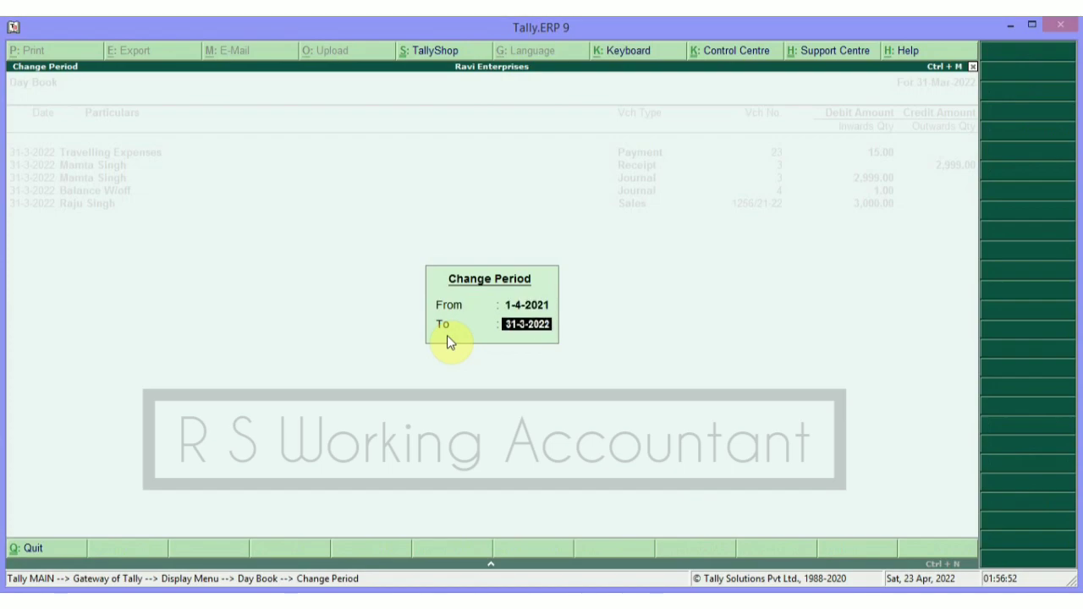
{"action": "key", "text": "Return"}
- Look through the Day Book's voucher entries from the first to the last and return to the first entry
{"action": "key", "text": "Down"}
{"action": "key", "text": "Up"}
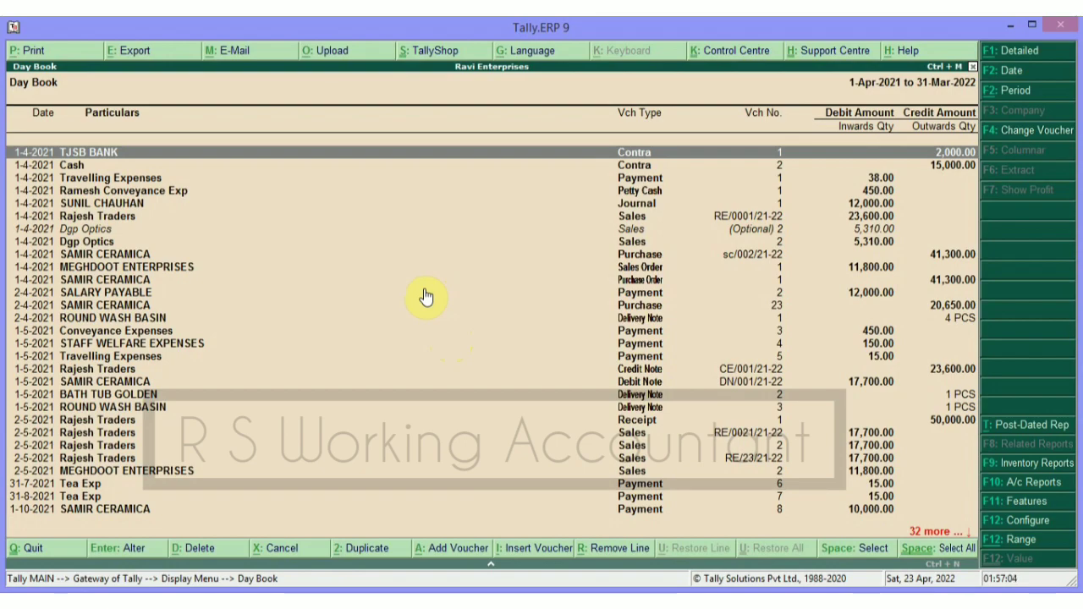
{"action": "key", "text": "Down"}
{"action": "key", "text": "Down"}
{"action": "key", "text": "Down"}
{"action": "key", "text": "Down"}
{"action": "key", "text": "Down"}
{"action": "key", "text": "Down"}
{"action": "key", "text": "Down"}
{"action": "key", "text": "Down"}
{"action": "key", "text": "Down"}
{"action": "key", "text": "Down"}
{"action": "key", "text": "Down"}
{"action": "key", "text": "Down"}
{"action": "key", "text": "Down"}
{"action": "key", "text": "Down"}
{"action": "key", "text": "Down"}
{"action": "key", "text": "Down"}
{"action": "key", "text": "Down"}
{"action": "key", "text": "Down"}
{"action": "key", "text": "Down"}
{"action": "key", "text": "Down"}
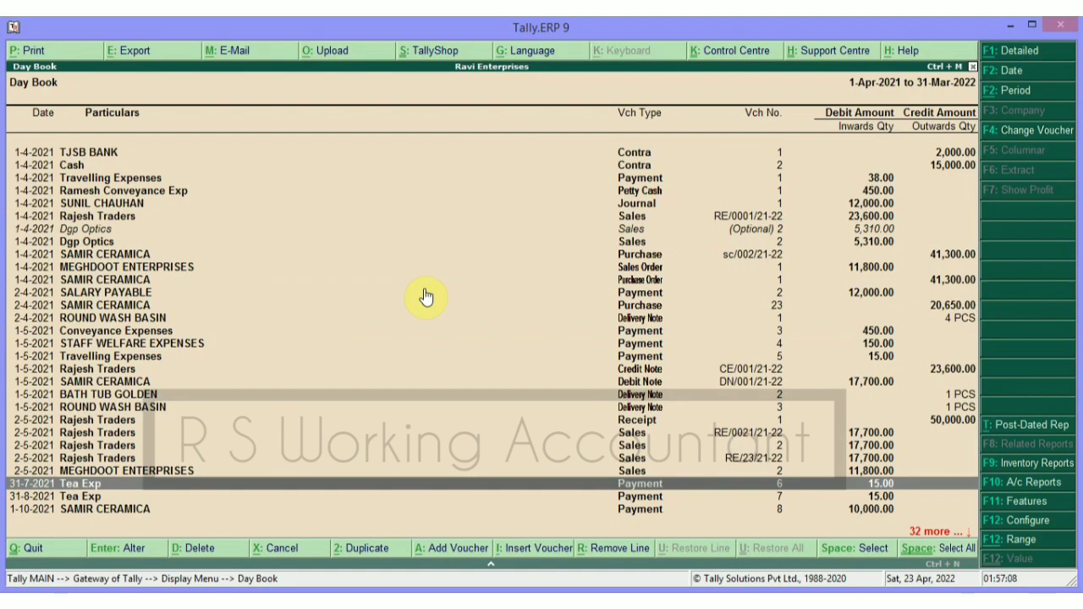
{"action": "key", "text": "Up"}
{"action": "key", "text": "Up"}
{"action": "key", "text": "Up"}
{"action": "key", "text": "Up"}
{"action": "key", "text": "Up"}
{"action": "key", "text": "Up"}
{"action": "key", "text": "Up"}
{"action": "key", "text": "Up"}
{"action": "key", "text": "Up"}
{"action": "key", "text": "Up"}
{"action": "key", "text": "Up"}
{"action": "key", "text": "Up"}
{"action": "key", "text": "Up"}
{"action": "key", "text": "Up"}
{"action": "key", "text": "Up"}
{"action": "key", "text": "Up"}
{"action": "key", "text": "Up"}
{"action": "key", "text": "Up"}
{"action": "key", "text": "Up"}
{"action": "key", "text": "Up"}
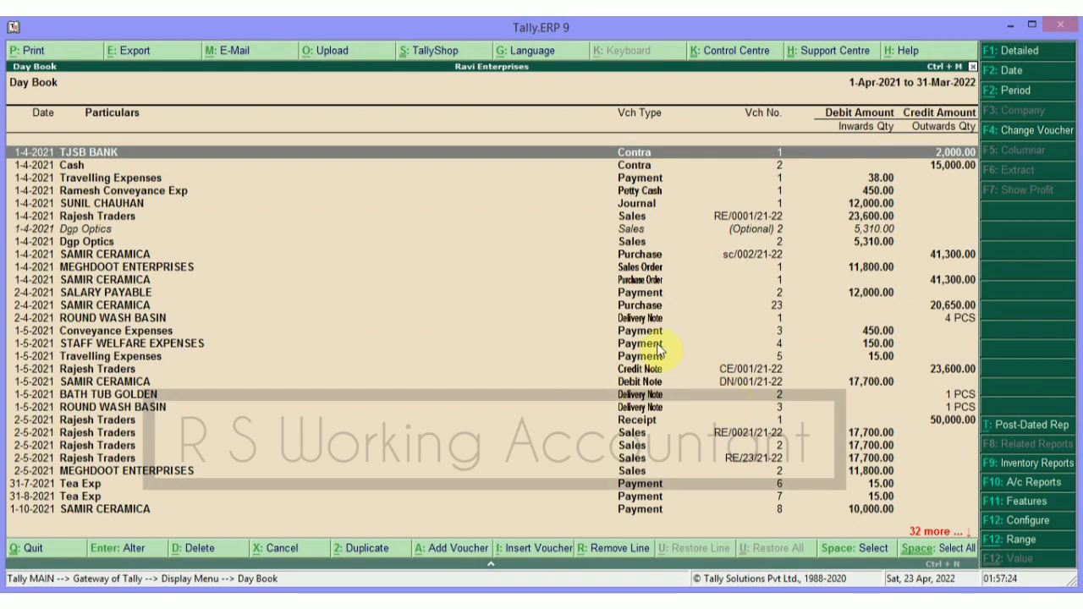
{"action": "key", "text": "Down"}
{"action": "key", "text": "Down"}
{"action": "key", "text": "Down"}
{"action": "key", "text": "Down"}
{"action": "key", "text": "Down"}
{"action": "key", "text": "Down"}
{"action": "key", "text": "Down"}
{"action": "key", "text": "Down"}
{"action": "key", "text": "Down"}
{"action": "key", "text": "Down"}
{"action": "key", "text": "Down"}
{"action": "key", "text": "Down"}
{"action": "key", "text": "Down"}
{"action": "key", "text": "Down"}
{"action": "key", "text": "Down"}
{"action": "key", "text": "Down"}
{"action": "key", "text": "Down"}
{"action": "key", "text": "Down"}
{"action": "key", "text": "Down"}
{"action": "key", "text": "Down"}
{"action": "key", "text": "Down"}
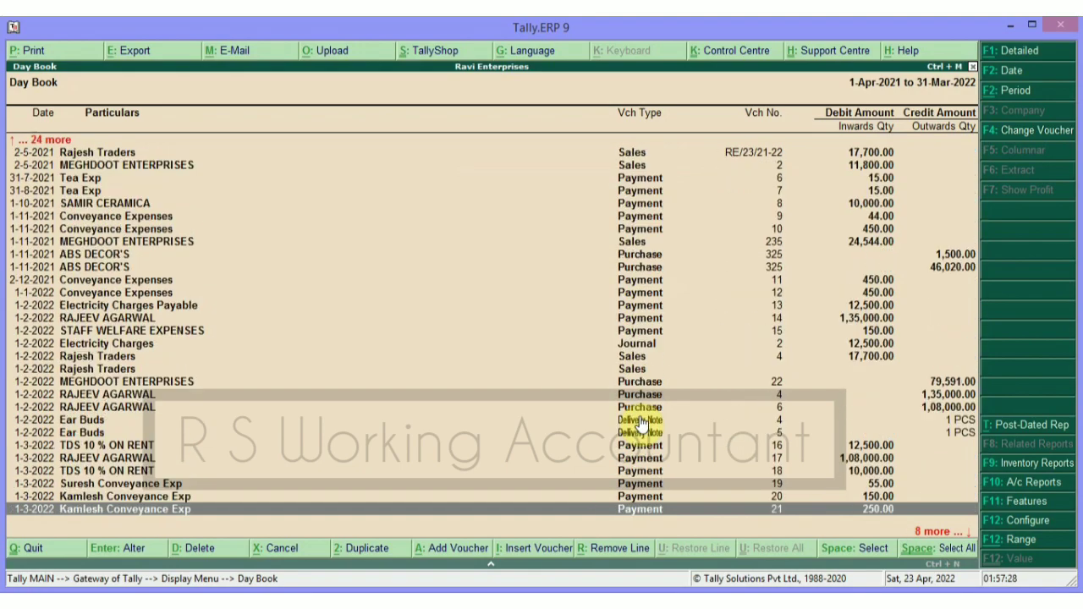
{"action": "key", "text": "Down"}
{"action": "key", "text": "Down"}
{"action": "key", "text": "Down"}
{"action": "key", "text": "Down"}
{"action": "key", "text": "Down"}
{"action": "key", "text": "Down"}
{"action": "key", "text": "Down"}
{"action": "key", "text": "Down"}
{"action": "key", "text": "Up"}
{"action": "key", "text": "Up"}
{"action": "key", "text": "Up"}
{"action": "key", "text": "Up"}
{"action": "key", "text": "Up"}
{"action": "key", "text": "Up"}
{"action": "key", "text": "Up"}
{"action": "key", "text": "Up"}
{"action": "key", "text": "Up"}
{"action": "key", "text": "Up"}
{"action": "key", "text": "Up"}
{"action": "key", "text": "Up"}
{"action": "key", "text": "Up"}
{"action": "key", "text": "Up"}
{"action": "key", "text": "Up"}
{"action": "key", "text": "Up"}
{"action": "key", "text": "Up"}
{"action": "key", "text": "Up"}
{"action": "key", "text": "Up"}
{"action": "key", "text": "Up"}
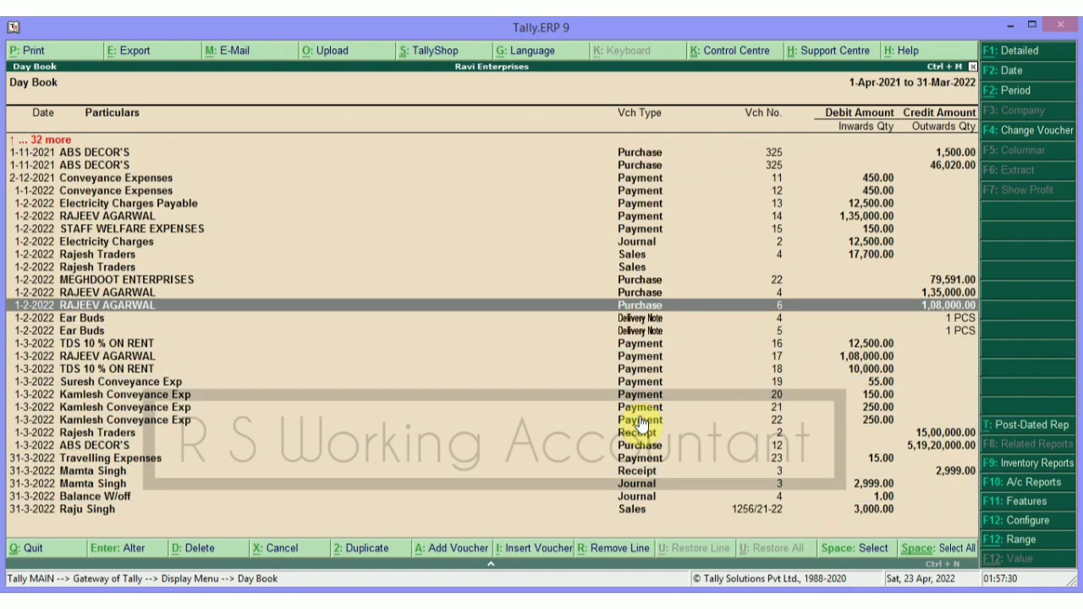
{"action": "key", "text": "Up"}
{"action": "key", "text": "Up"}
{"action": "key", "text": "Up"}
{"action": "key", "text": "Up"}
{"action": "key", "text": "Up"}
{"action": "key", "text": "Up"}
{"action": "key", "text": "Up"}
{"action": "key", "text": "Up"}
{"action": "key", "text": "Up"}
{"action": "key", "text": "Up"}
{"action": "key", "text": "Up"}
{"action": "key", "text": "Up"}
{"action": "key", "text": "Up"}
{"action": "key", "text": "Up"}
{"action": "key", "text": "Up"}
{"action": "key", "text": "Up"}
{"action": "key", "text": "Up"}
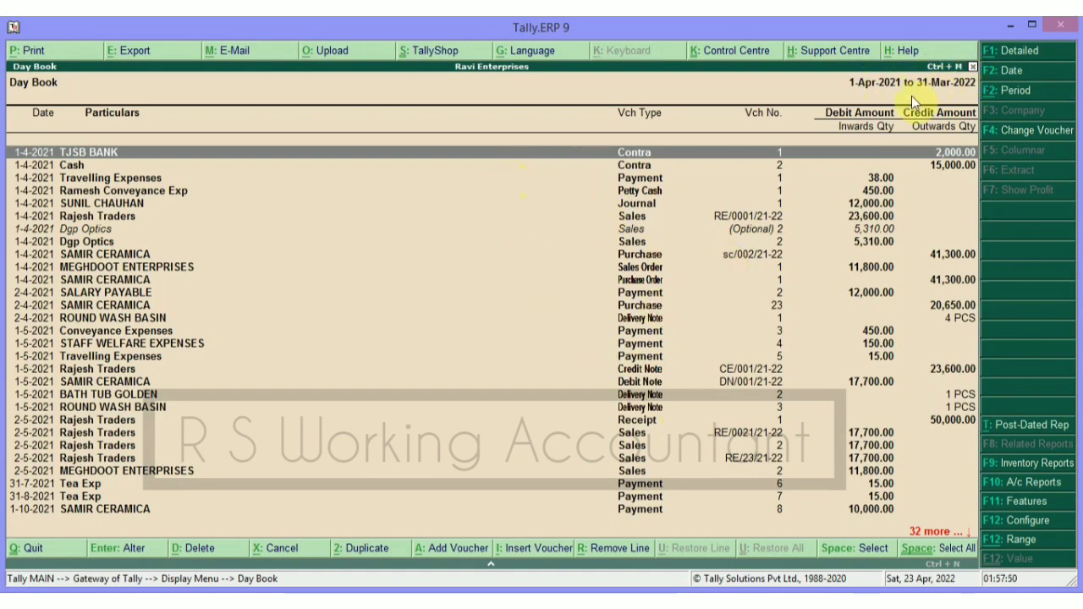
- Start a range filter on the Day Book for vouchers, with Narration as the filter field
{"action": "left_click", "coordinate": [1013, 545]}
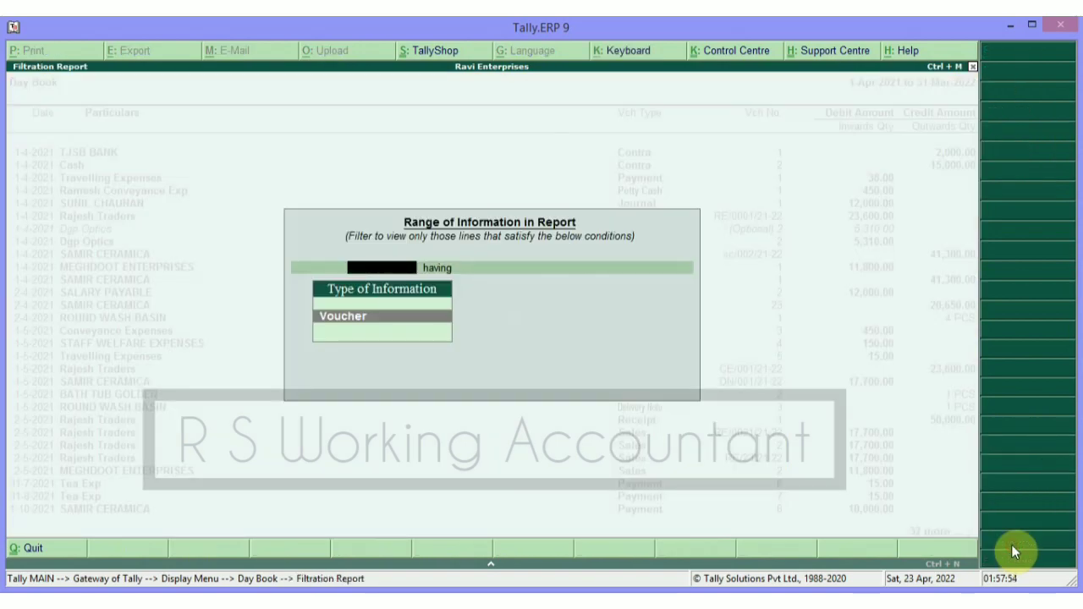
{"action": "key", "text": "Return"}
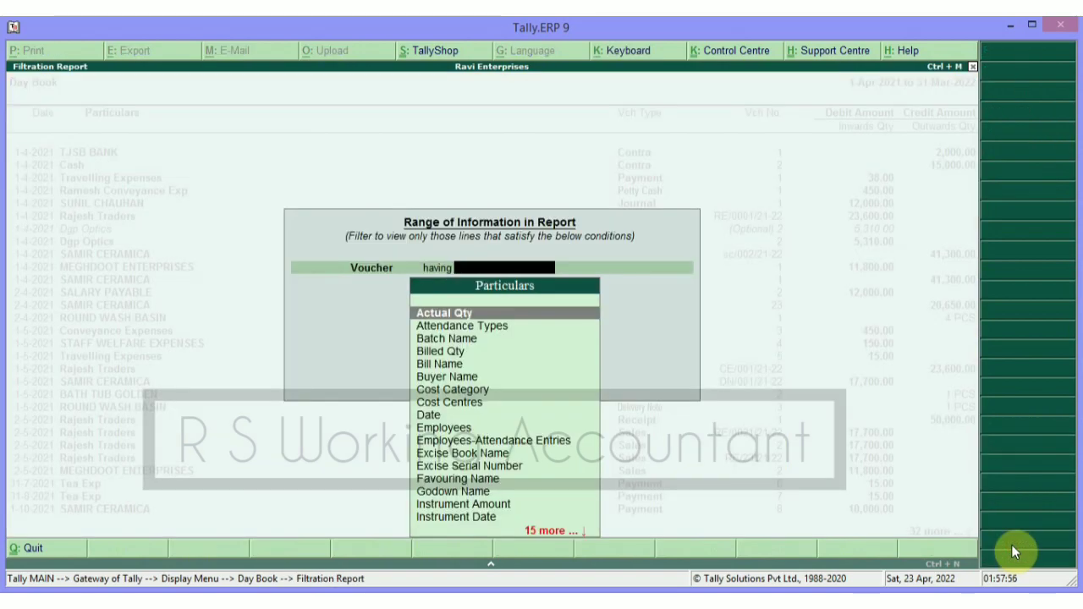
{"action": "key", "text": "Down"}
{"action": "key", "text": "Down"}
{"action": "key", "text": "Down"}
{"action": "key", "text": "Down"}
{"action": "key", "text": "Down"}
{"action": "key", "text": "Down"}
{"action": "key", "text": "Down"}
{"action": "key", "text": "Down"}
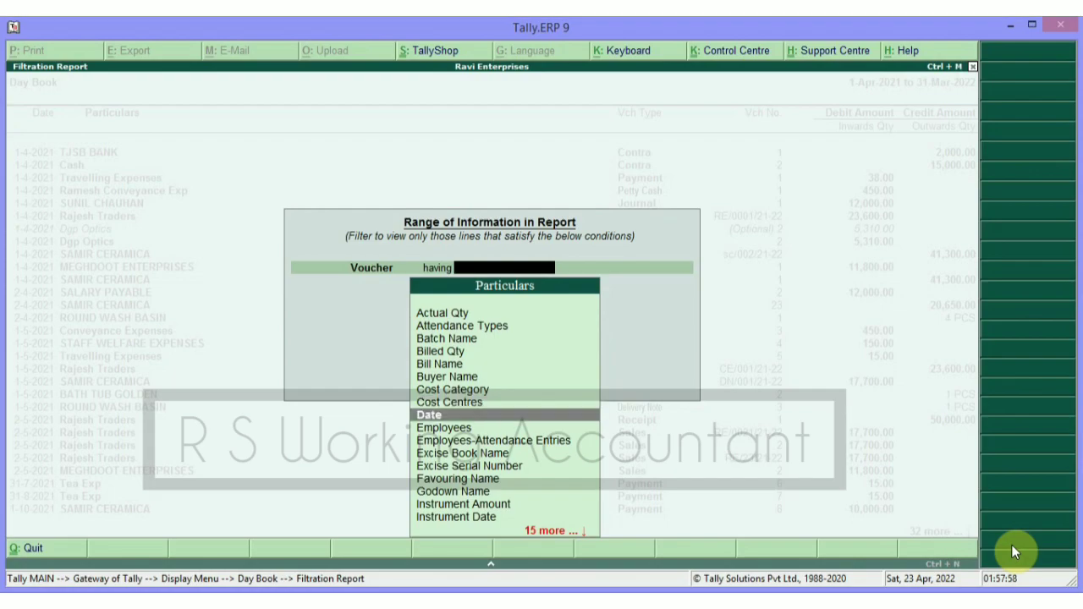
{"action": "key", "text": "Down"}
{"action": "key", "text": "Down"}
{"action": "key", "text": "Down"}
{"action": "key", "text": "Down"}
{"action": "key", "text": "Down"}
{"action": "key", "text": "Down"}
{"action": "key", "text": "Down"}
{"action": "key", "text": "Down"}
{"action": "key", "text": "Down"}
{"action": "key", "text": "Down"}
{"action": "key", "text": "Down"}
{"action": "type", "text": "na"}
{"action": "key", "text": "Return"}
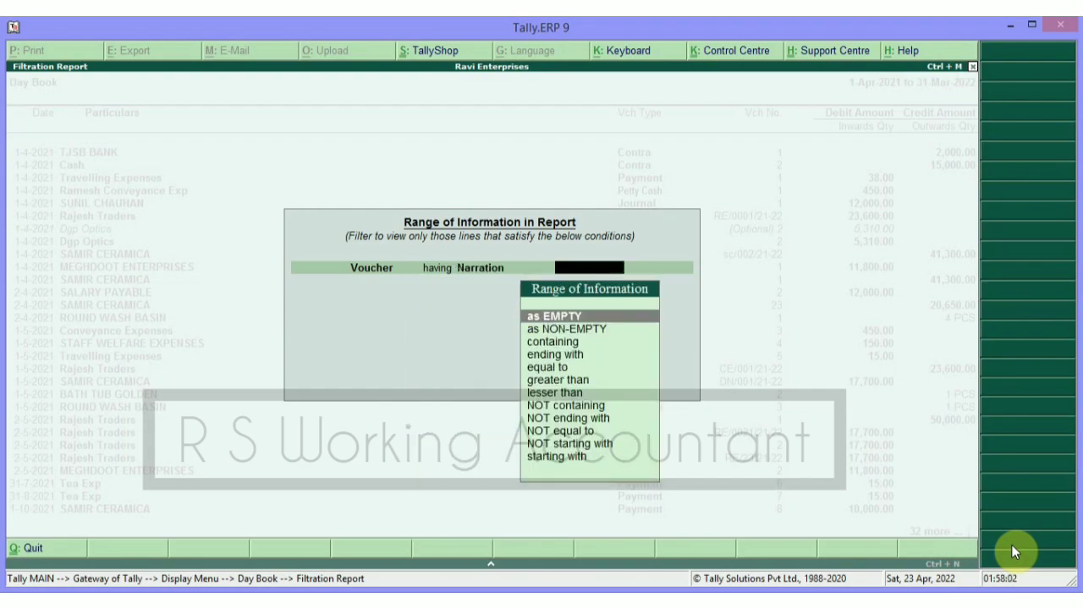
- Set the narration condition to containing the person's first name and apply the filter without further conditions
{"action": "key", "text": "Down"}
{"action": "key", "text": "Down"}
{"action": "key", "text": "Return"}
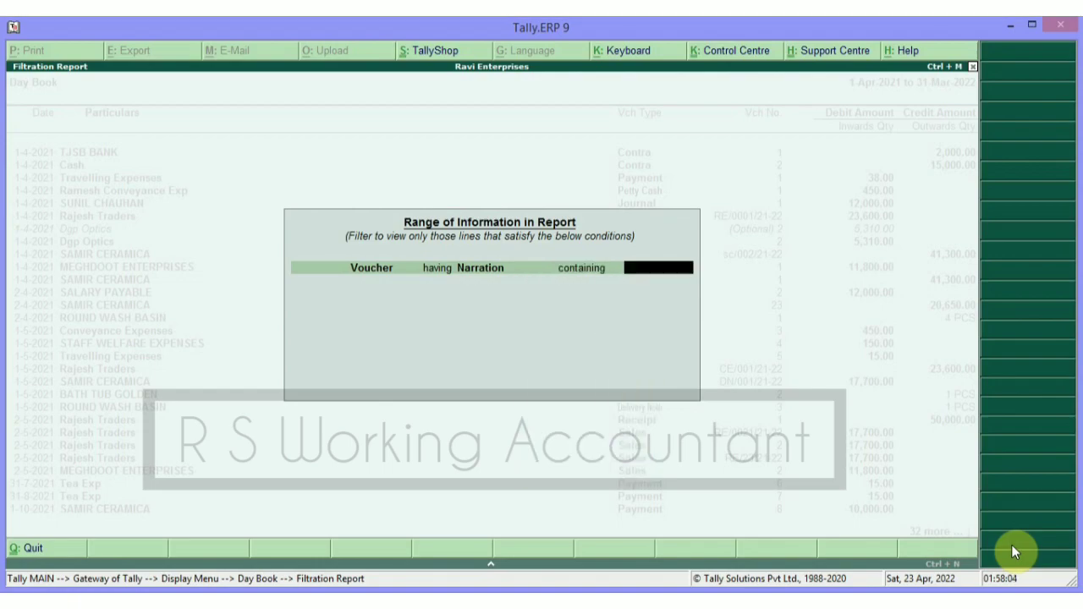
{"action": "type", "text": "mehul"}
{"action": "key", "text": "Return"}
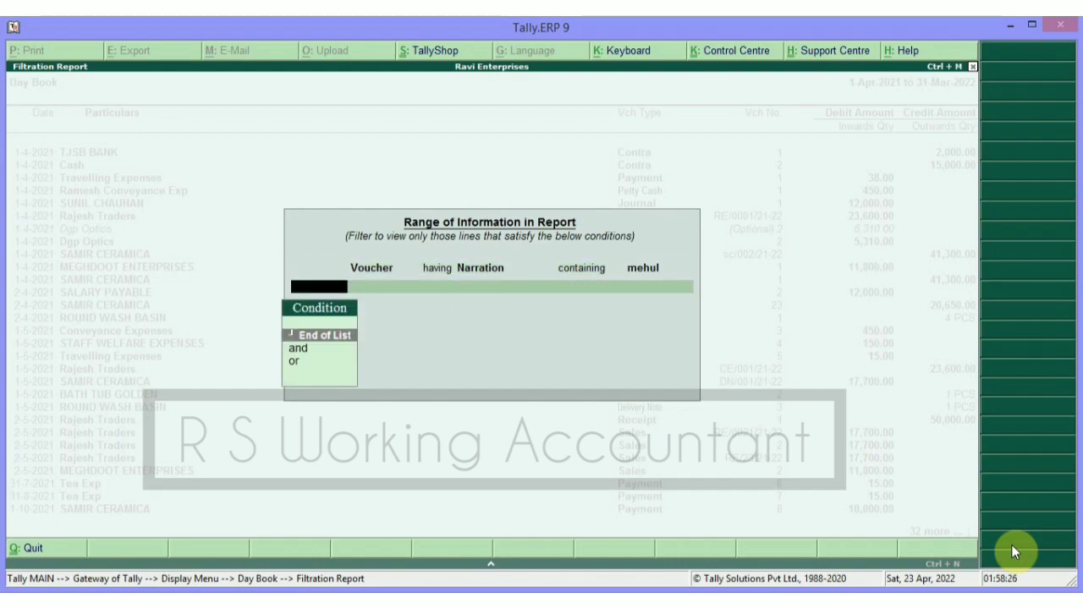
{"action": "key", "text": "Return"}
- Look through the filtered voucher list from the first entry to the last and back
{"action": "key", "text": "Down"}
{"action": "key", "text": "Down"}
{"action": "key", "text": "Down"}
{"action": "key", "text": "Down"}
{"action": "key", "text": "Up"}
{"action": "key", "text": "Up"}
{"action": "key", "text": "Up"}
{"action": "key", "text": "Up"}
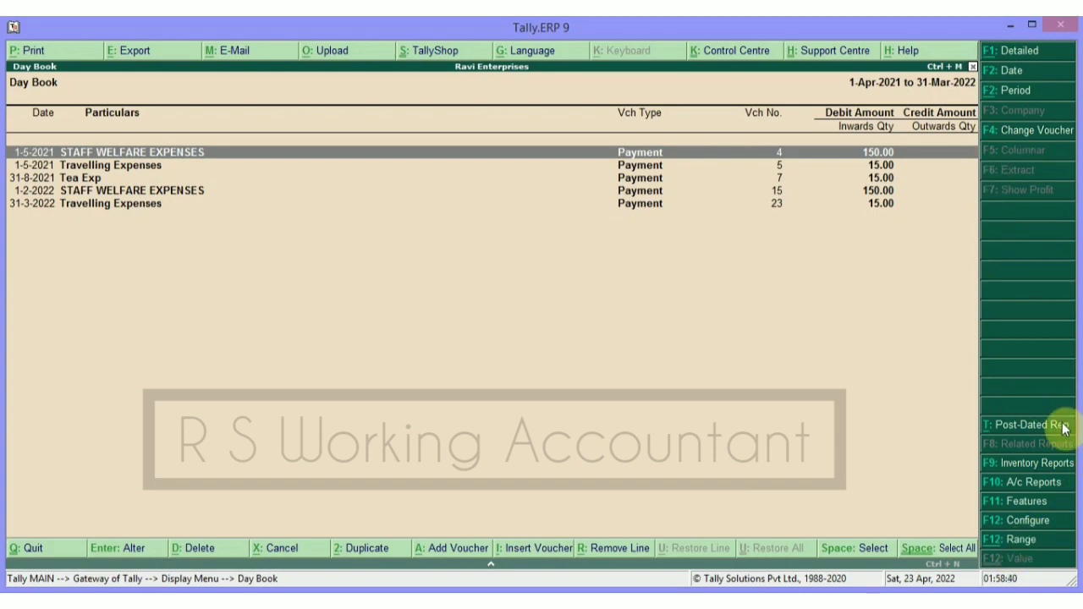
- Configure the Day Book to show narrations and accept the configuration
{"action": "left_click", "coordinate": [1021, 520]}
{"action": "key", "text": "Return"}
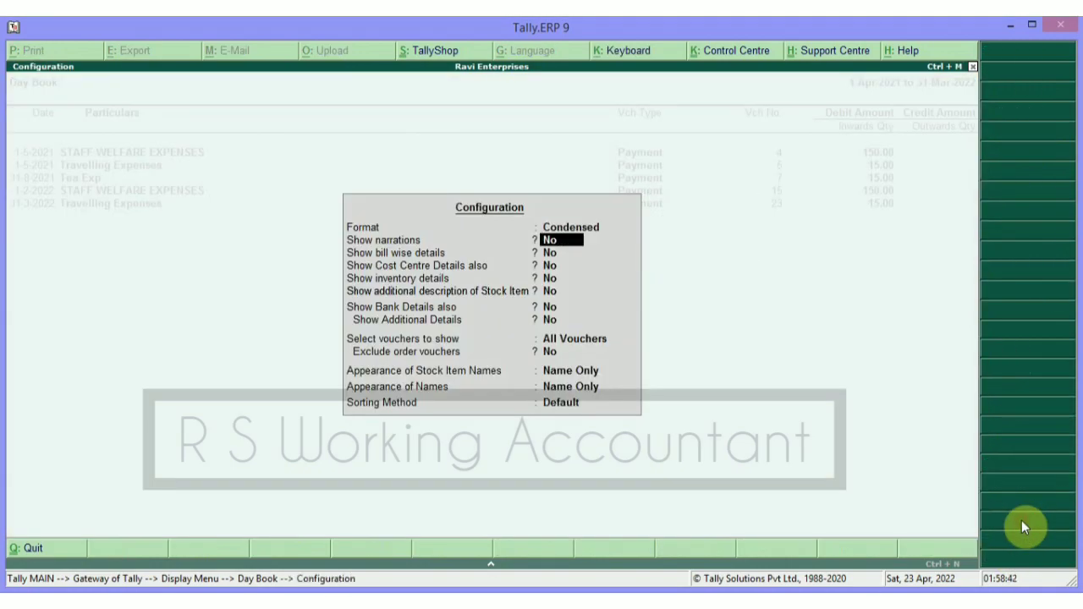
{"action": "type", "text": "y"}
{"action": "key", "text": "Return"}
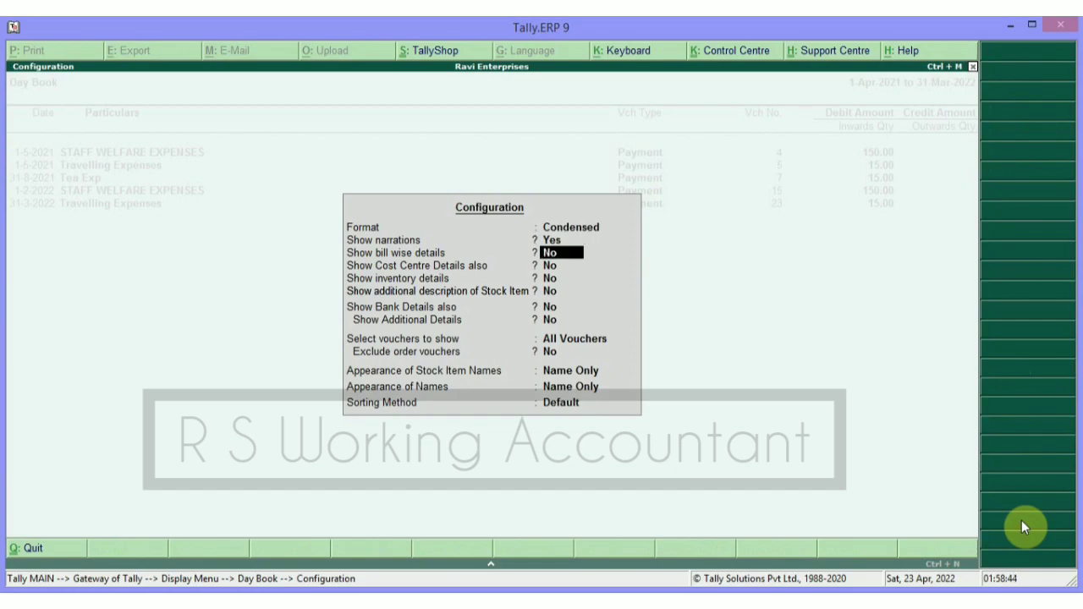
{"action": "key", "text": "ctrl+a"}
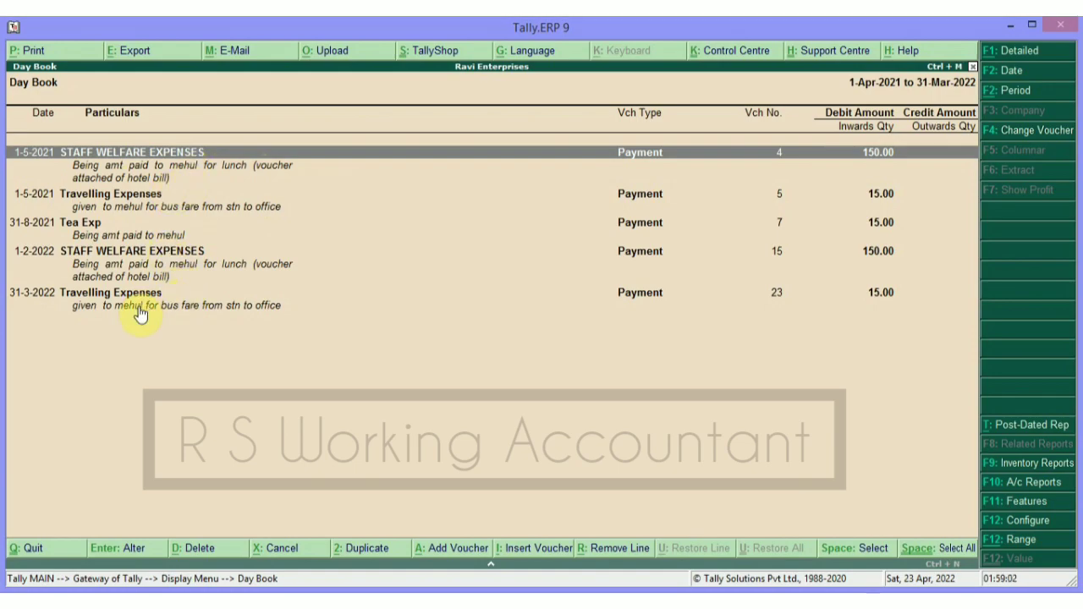
- Look through the filtered vouchers and their narrations from the first entry to the last
{"action": "key", "text": "Down"}
{"action": "key", "text": "Down"}
{"action": "key", "text": "Down"}
{"action": "key", "text": "Down"}
{"action": "key", "text": "Down"}
{"action": "key", "text": "Down"}
{"action": "key", "text": "Down"}
{"action": "key", "text": "Down"}
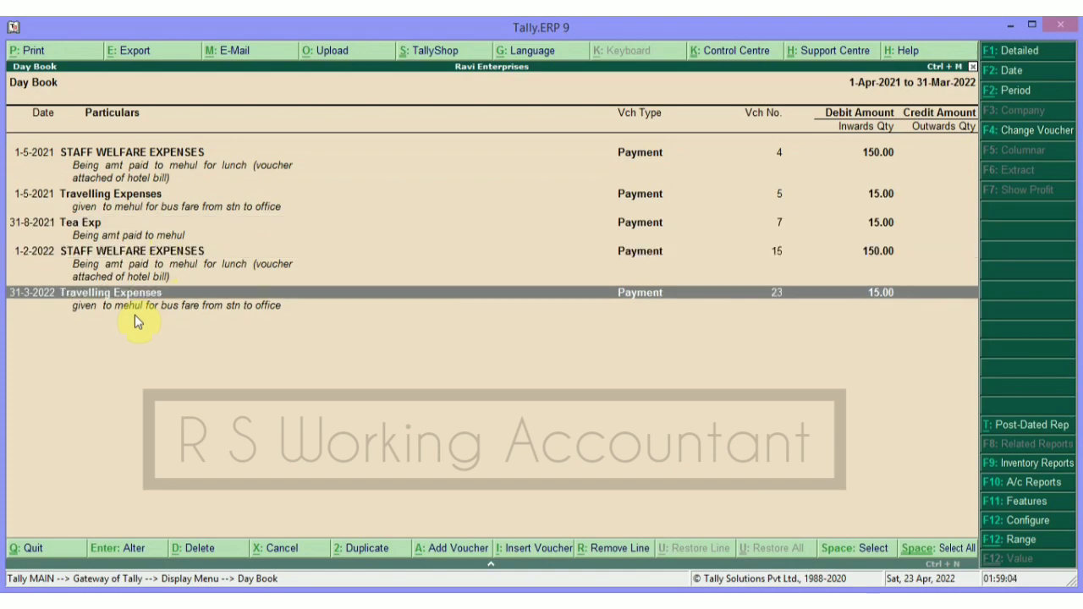
- Open Payment voucher no. 15 from the filtered list to view its narration, and leave it without changes
{"action": "key", "text": "Up"}
{"action": "key", "text": "Up"}
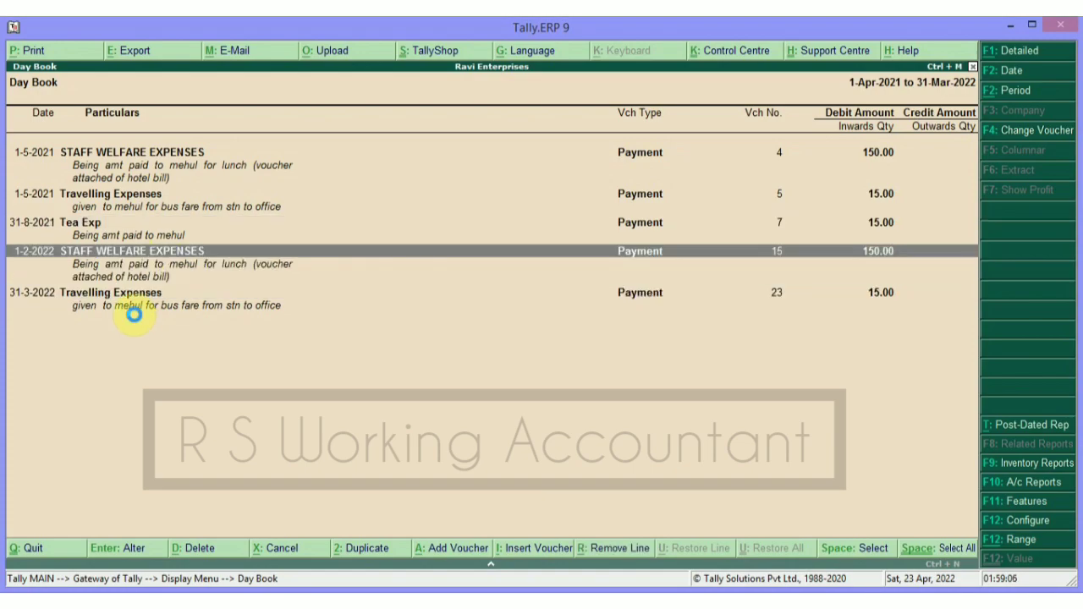
{"action": "key", "text": "Return"}
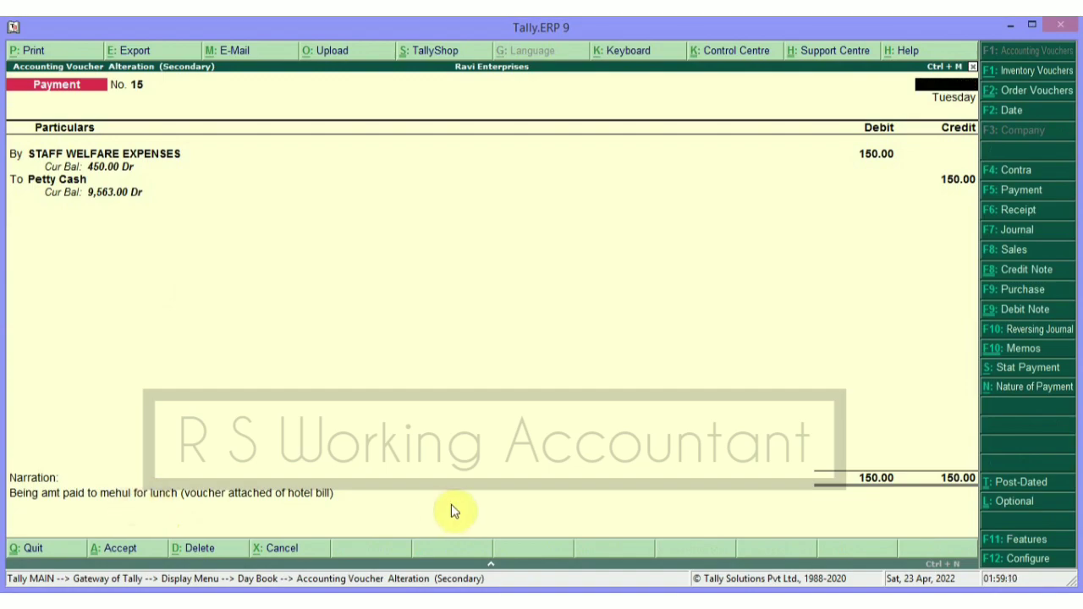
{"action": "key", "text": "Escape"}
{"action": "key", "text": "y"}
- Open Payment voucher no. 23 to view its narration, and return to the filtered Day Book
{"action": "key", "text": "Down"}
{"action": "key", "text": "Down"}
{"action": "key", "text": "Down"}
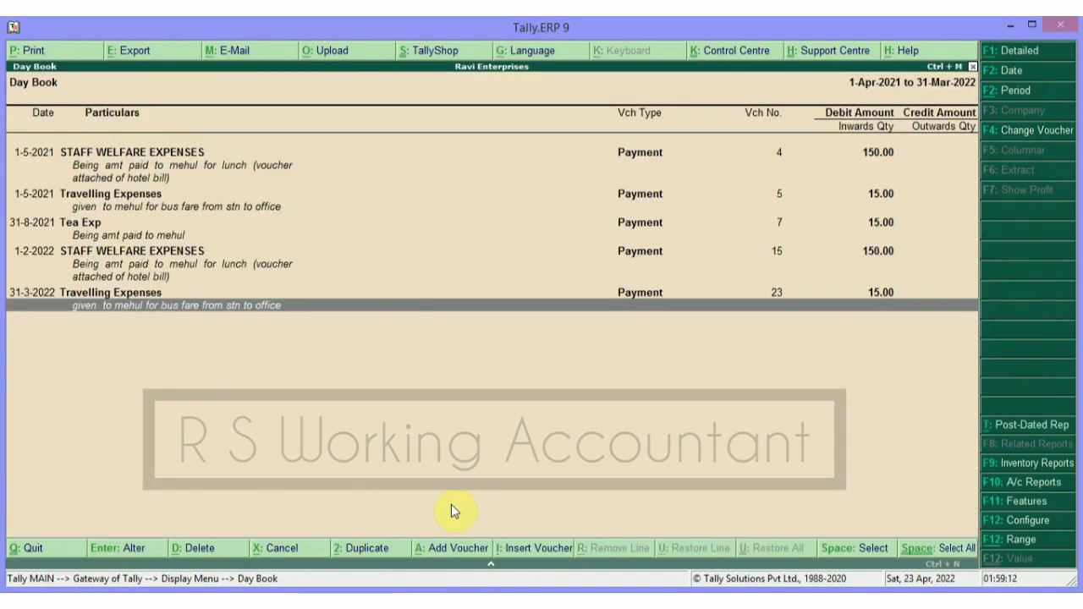
{"action": "key", "text": "Up"}
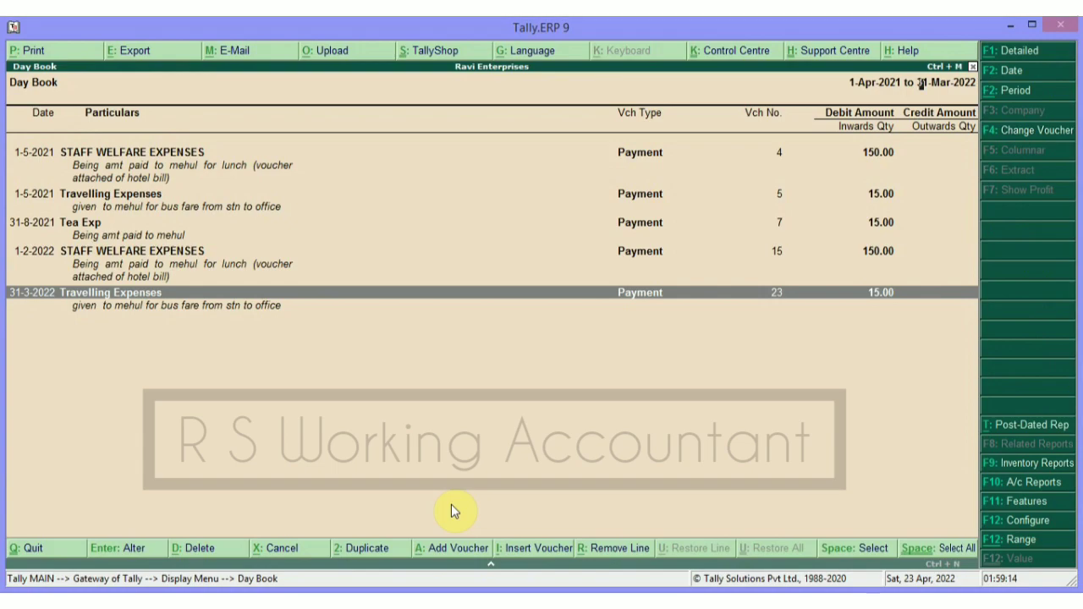
{"action": "key", "text": "Return"}
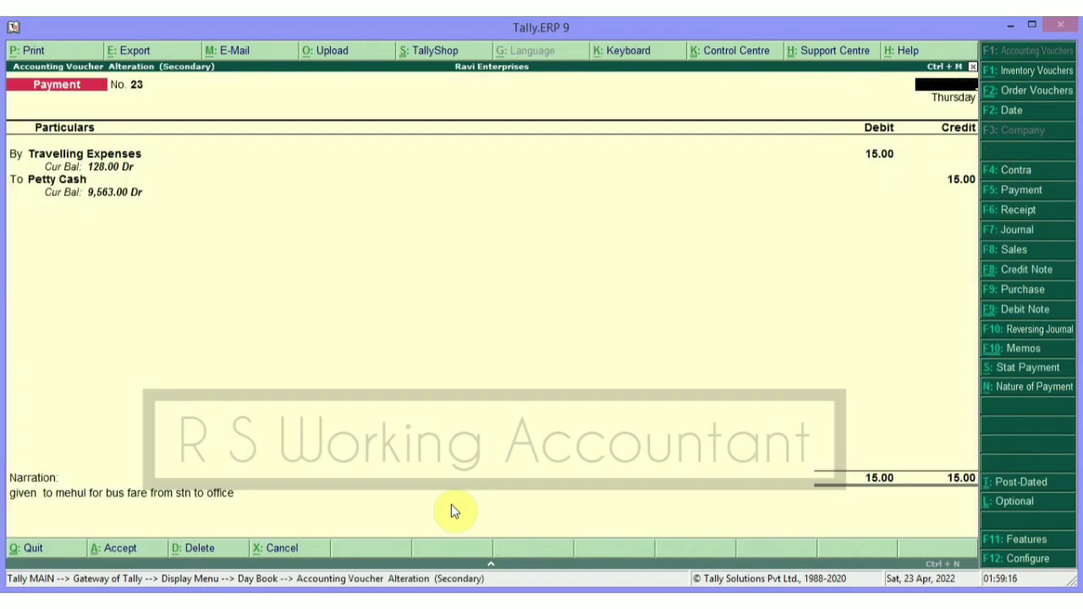
{"action": "key", "text": "Escape"}
- Review the filtered entries again, up to the first voucher and back down to the STAFF WELFARE EXPENSES payment dated 1-2-2022
{"action": "key", "text": "Up"}
{"action": "key", "text": "Up"}
{"action": "key", "text": "Up"}
{"action": "key", "text": "Up"}
{"action": "key", "text": "Up"}
{"action": "key", "text": "Up"}
{"action": "key", "text": "Up"}
{"action": "key", "text": "Down"}
{"action": "key", "text": "Down"}
{"action": "key", "text": "Down"}
{"action": "key", "text": "Down"}
{"action": "key", "text": "Down"}
{"action": "key", "text": "Down"}
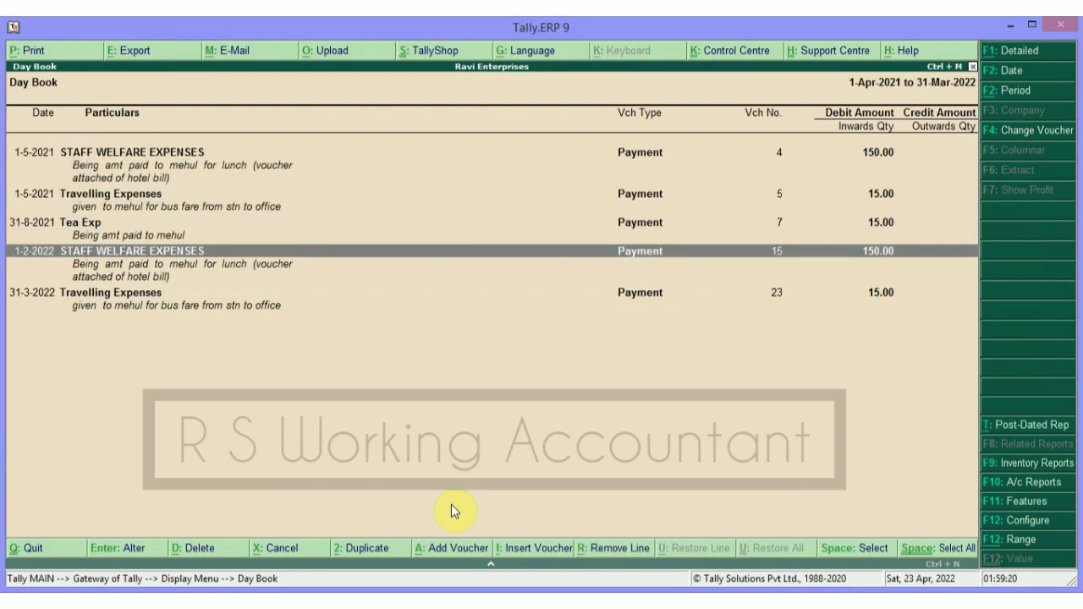
- Clear the current name filter and start a new voucher range filter with Narration as the field
{"action": "key", "text": "Escape"}
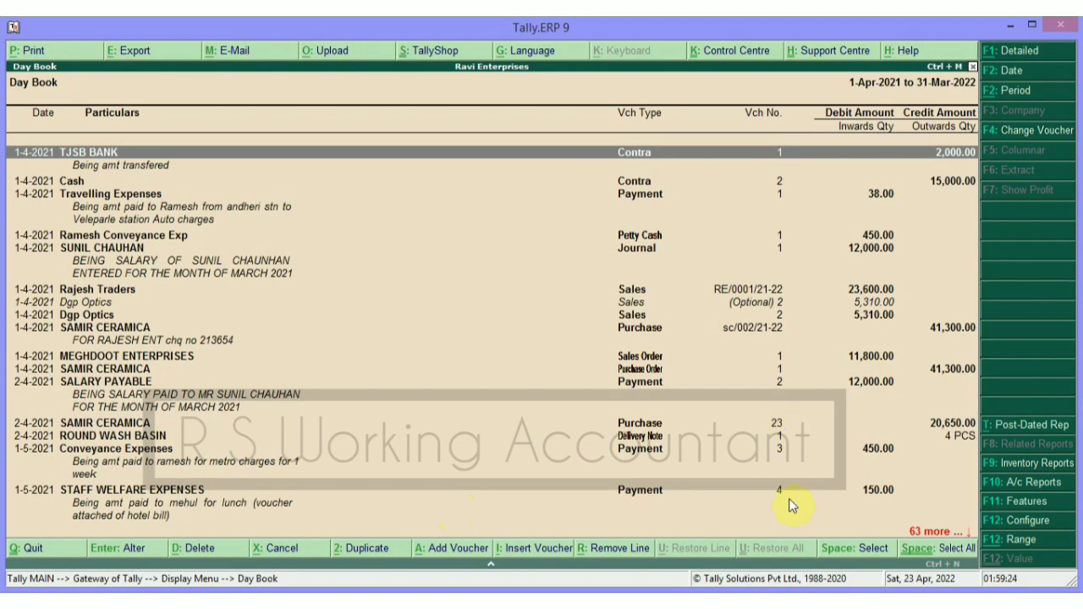
{"action": "left_click", "coordinate": [1021, 539]}
{"action": "key", "text": "Return"}
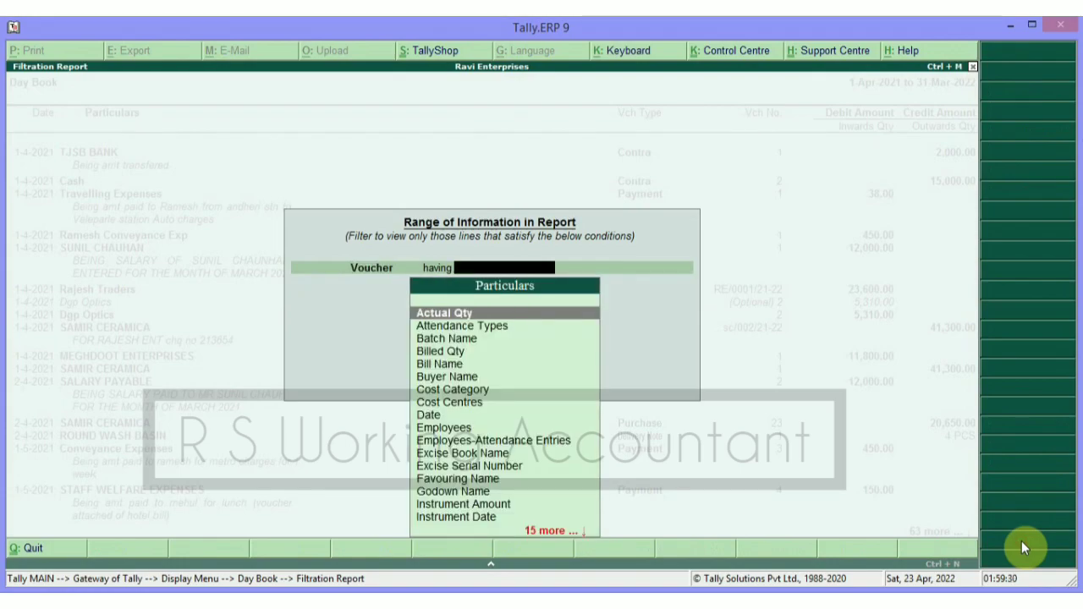
{"action": "key", "text": "Down"}
{"action": "key", "text": "Down"}
{"action": "key", "text": "Down"}
{"action": "type", "text": "na"}
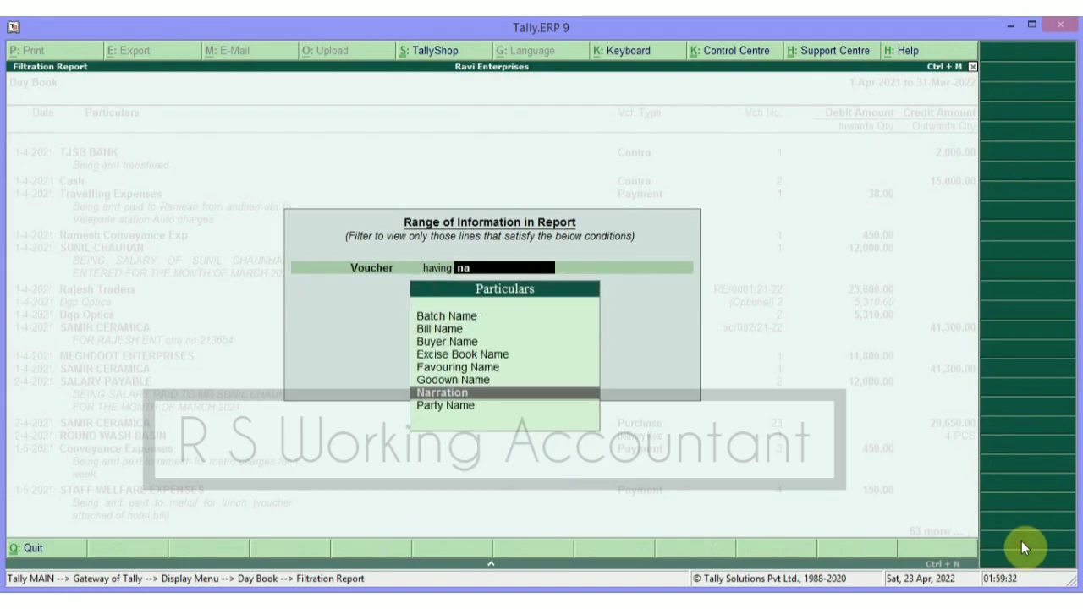
{"action": "key", "text": "Return"}
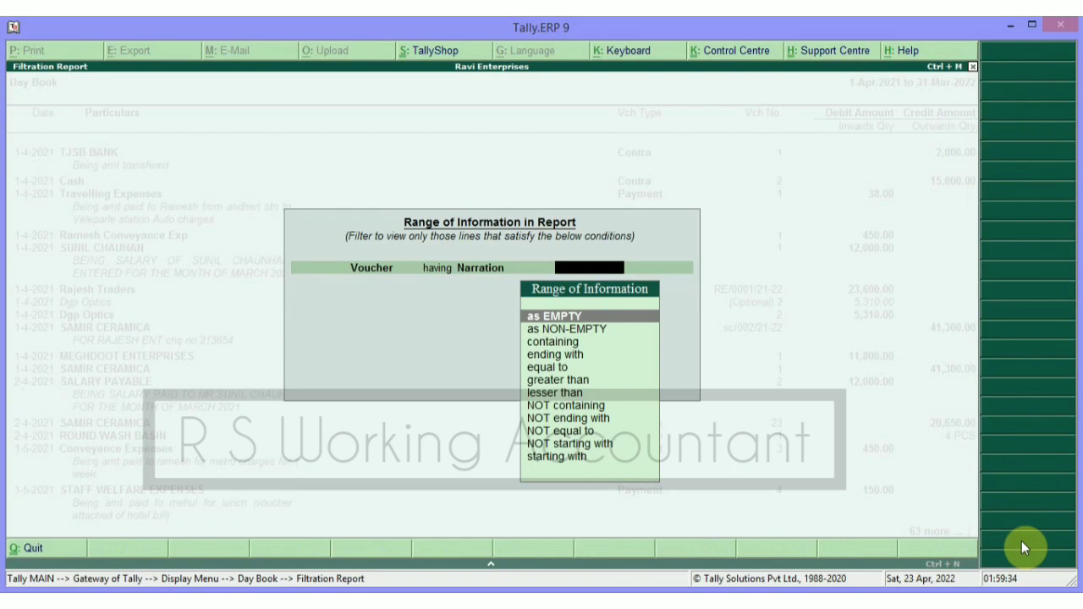
- Set the narration condition to containing a second person's first name and apply it with no further conditions
{"action": "key", "text": "Down"}
{"action": "key", "text": "Down"}
{"action": "key", "text": "Return"}
{"action": "type", "text": "sursh"}
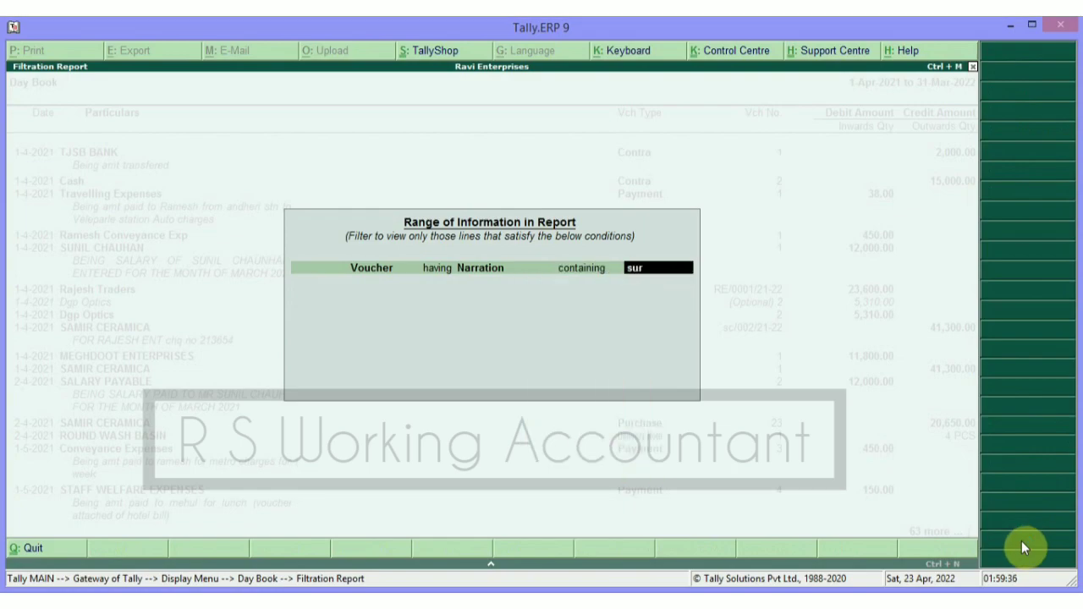
{"action": "key", "text": "BackSpace"}
{"action": "key", "text": "BackSpace"}
{"action": "type", "text": "esh"}
{"action": "key", "text": "Return"}
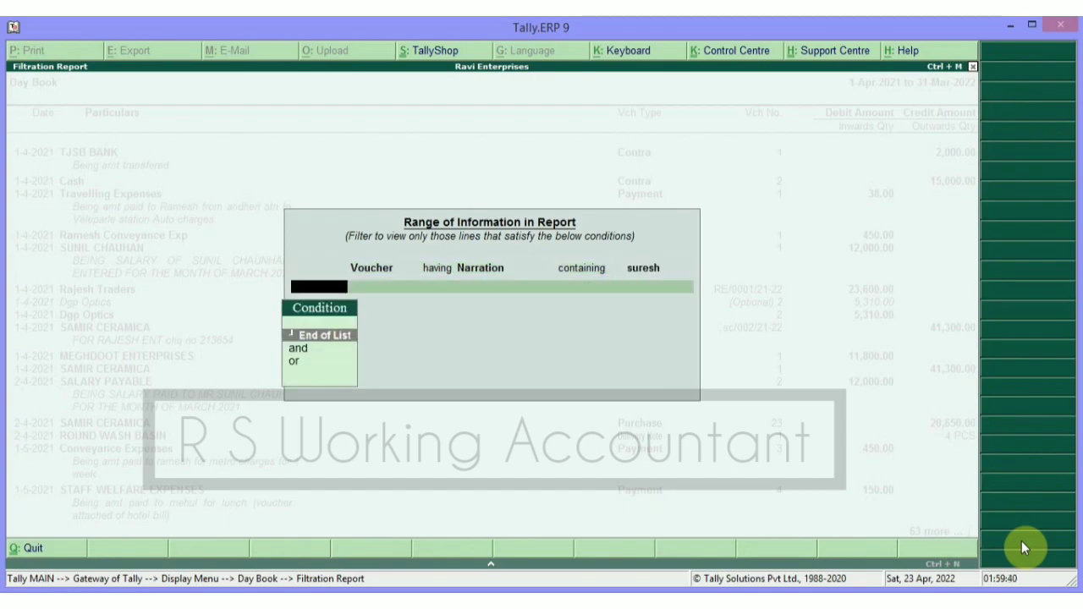
{"action": "key", "text": "Return"}
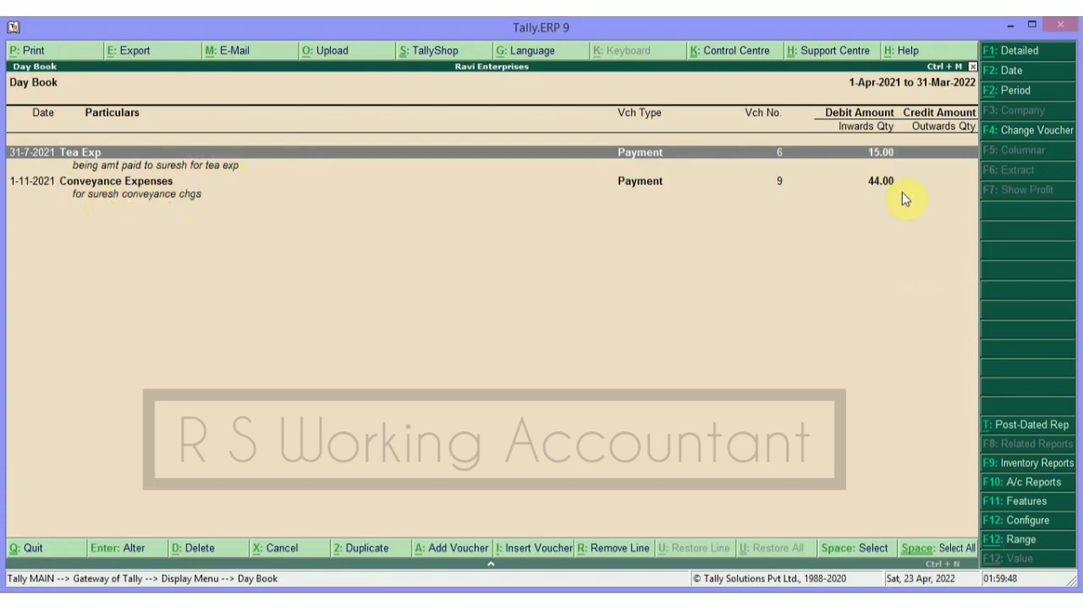
- Remove the second name's filter from the Day Book and begin another voucher filter on Narration
{"action": "left_click", "coordinate": [967, 310]}
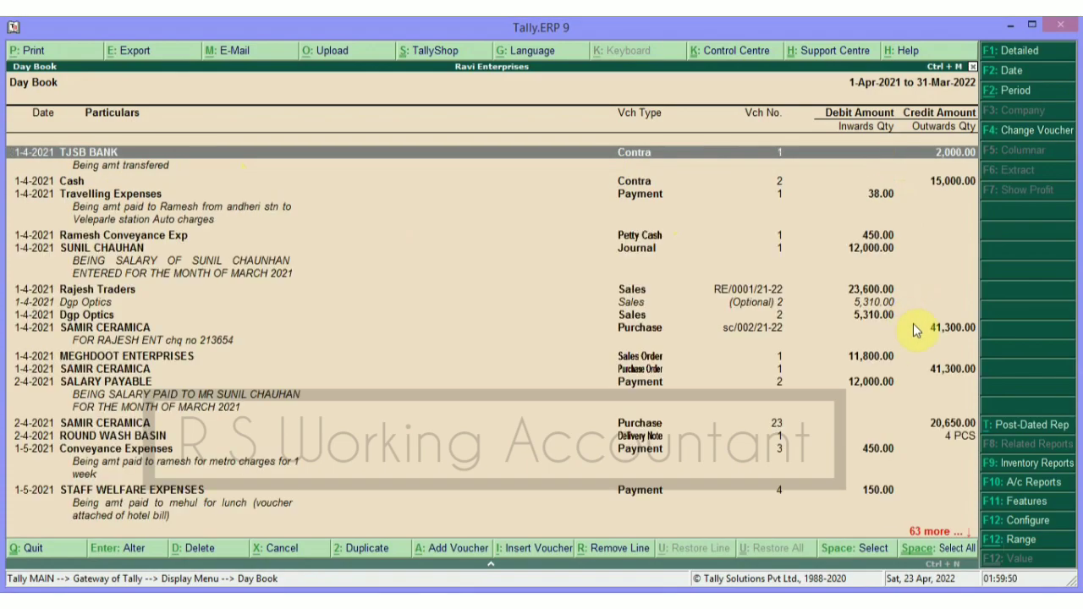
{"action": "left_click", "coordinate": [1020, 539]}
{"action": "key", "text": "Return"}
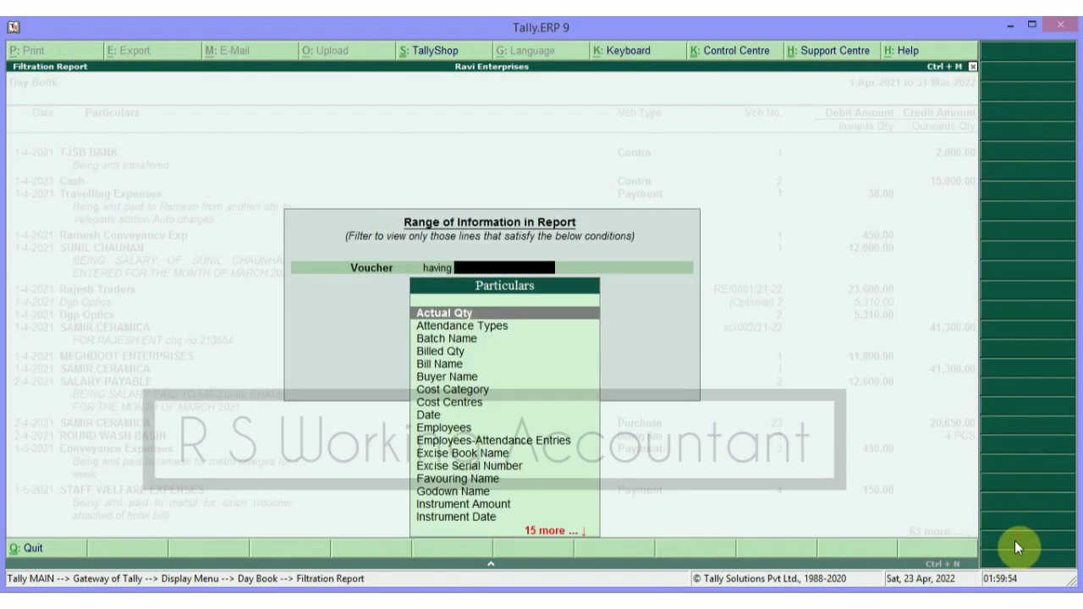
{"action": "type", "text": "n"}
{"action": "key", "text": "Return"}
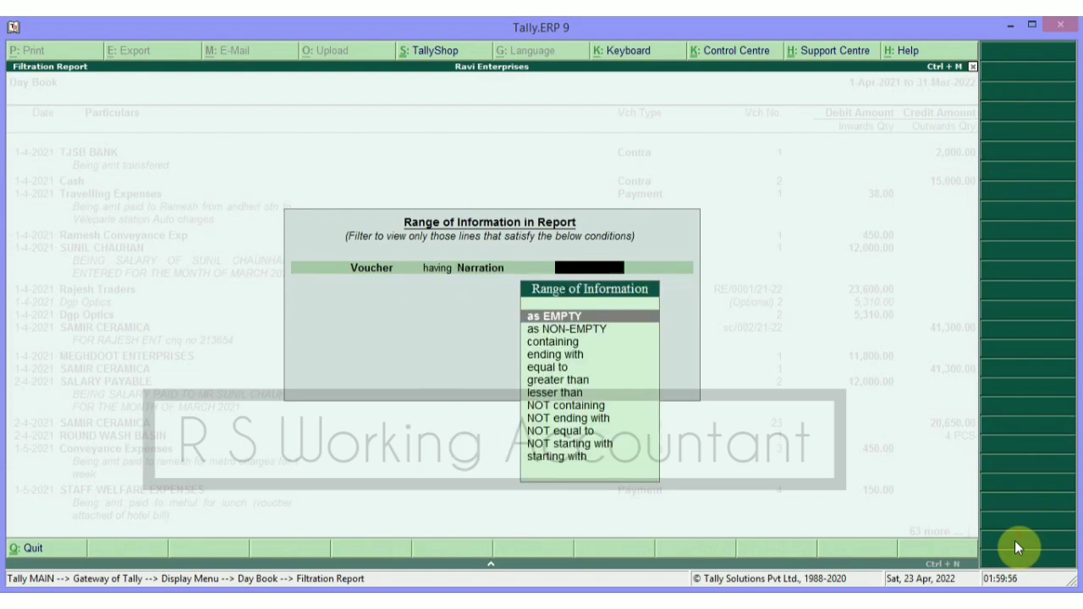
- Filter for narrations containing a third person's first name, ending the condition list there
{"action": "key", "text": "Down"}
{"action": "key", "text": "Down"}
{"action": "key", "text": "Return"}
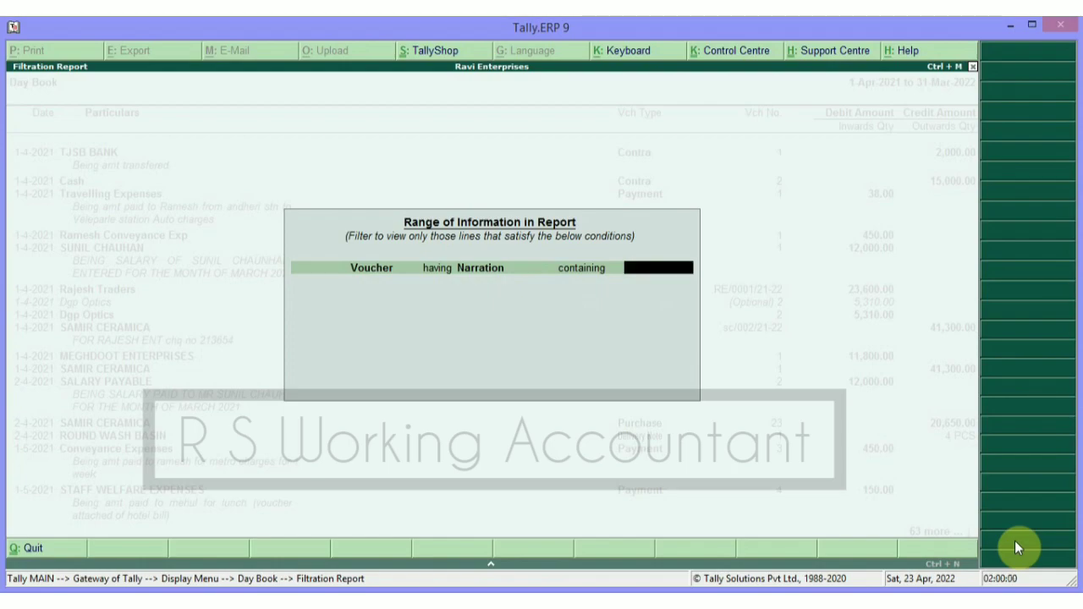
{"action": "type", "text": "ramesh"}
{"action": "key", "text": "Return"}
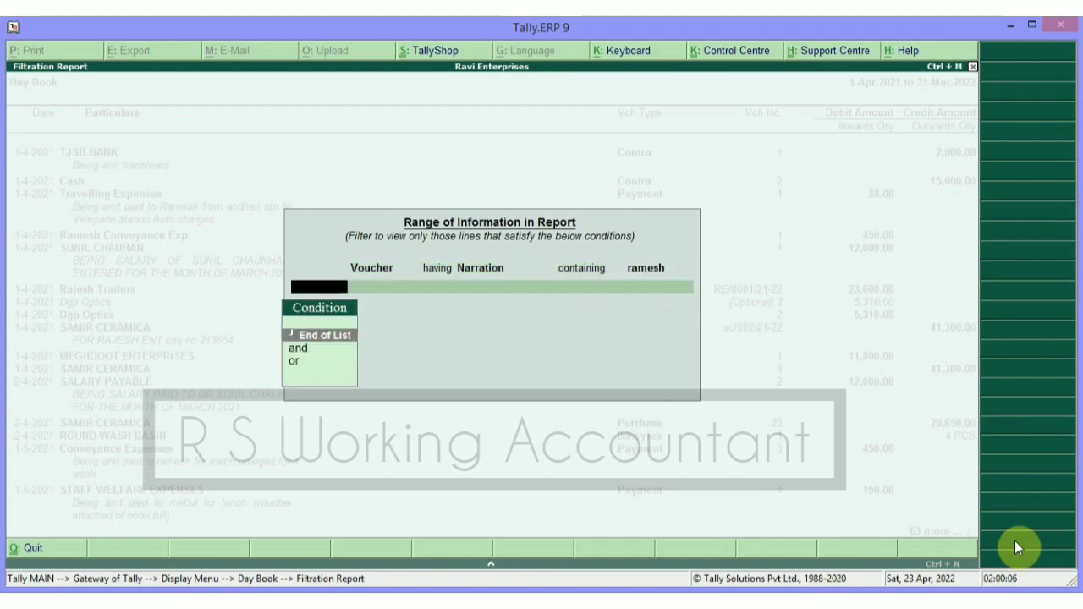
{"action": "key", "text": "Return"}
- Examine the travelling and conveyance expense vouchers found for the third name, with their narrations, down the list and back up
{"action": "key", "text": "Down"}
{"action": "key", "text": "Down"}
{"action": "key", "text": "Down"}
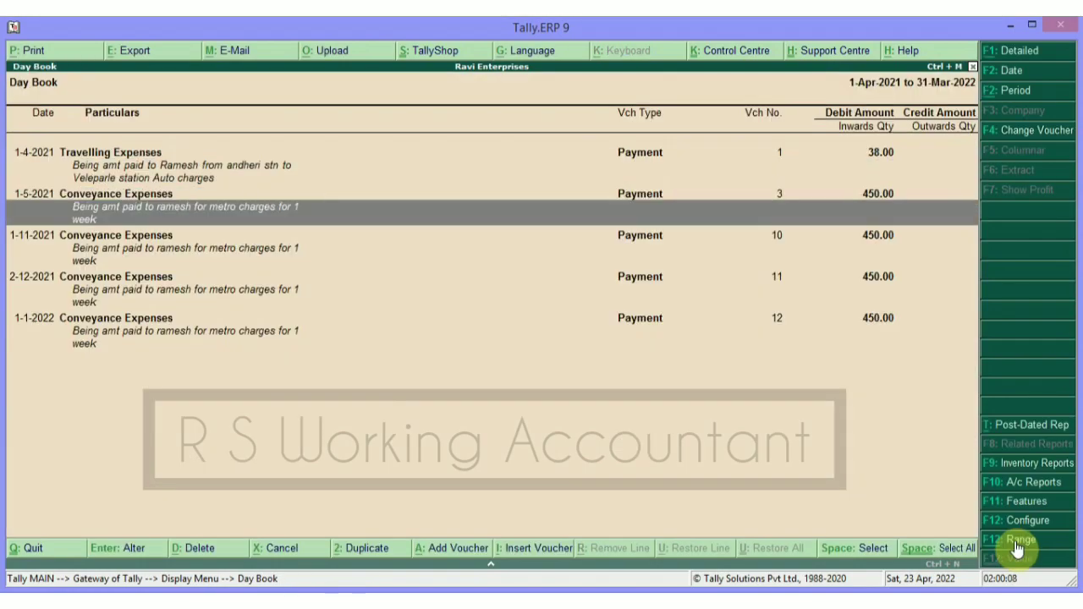
{"action": "key", "text": "Down"}
{"action": "key", "text": "Up"}
{"action": "key", "text": "Up"}
{"action": "key", "text": "Up"}
{"action": "key", "text": "Up"}
{"action": "key", "text": "Down"}
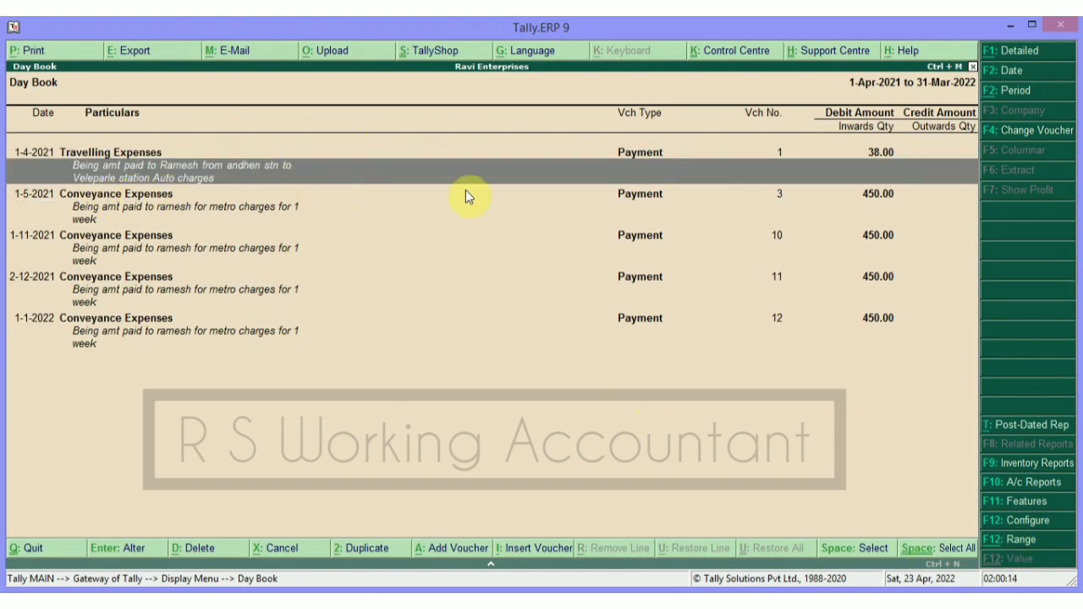
{"action": "key", "text": "Down"}
{"action": "key", "text": "Down"}
{"action": "key", "text": "Down"}
{"action": "key", "text": "Down"}
{"action": "key", "text": "Down"}
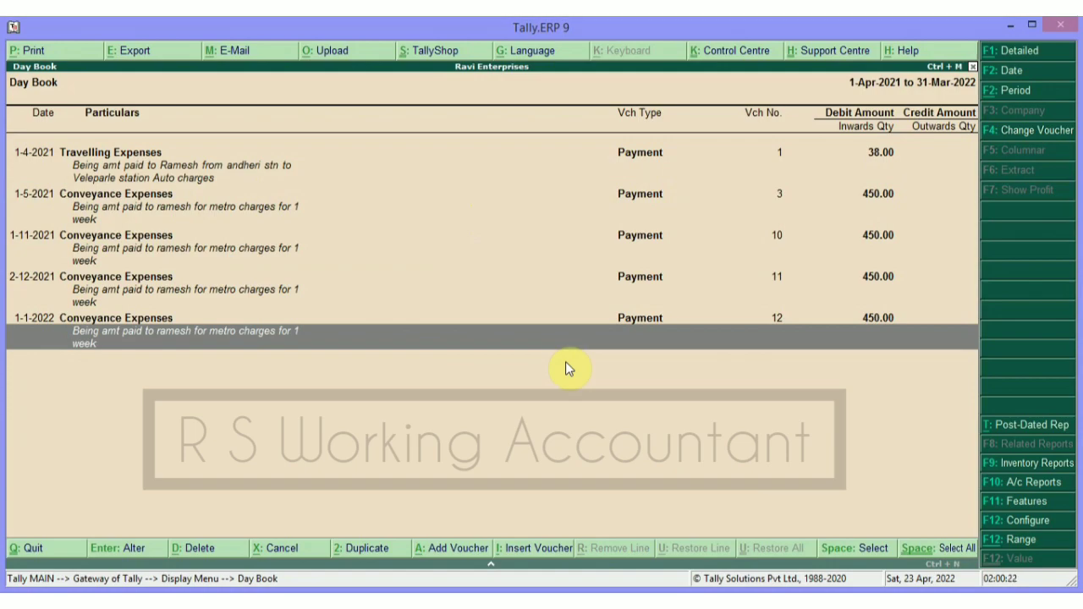
{"action": "key", "text": "Up"}
{"action": "key", "text": "Up"}
{"action": "key", "text": "Up"}
{"action": "key", "text": "Up"}
{"action": "key", "text": "Up"}
{"action": "key", "text": "Up"}
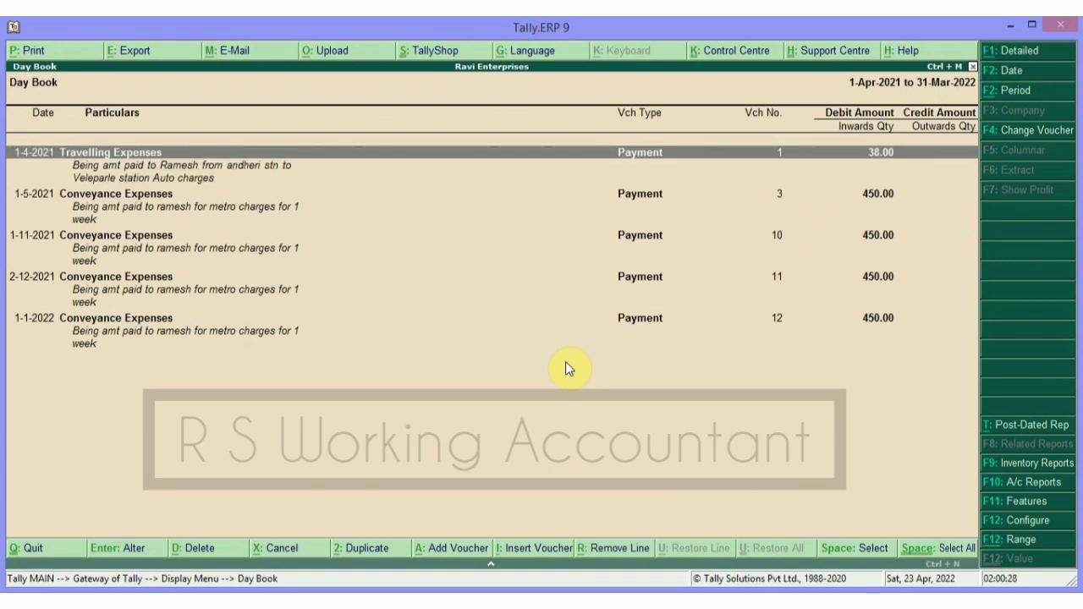
- Clear the filter, leave the Day Book for the Gateway of Tally, and reopen the Day Book
{"action": "key", "text": "Escape"}
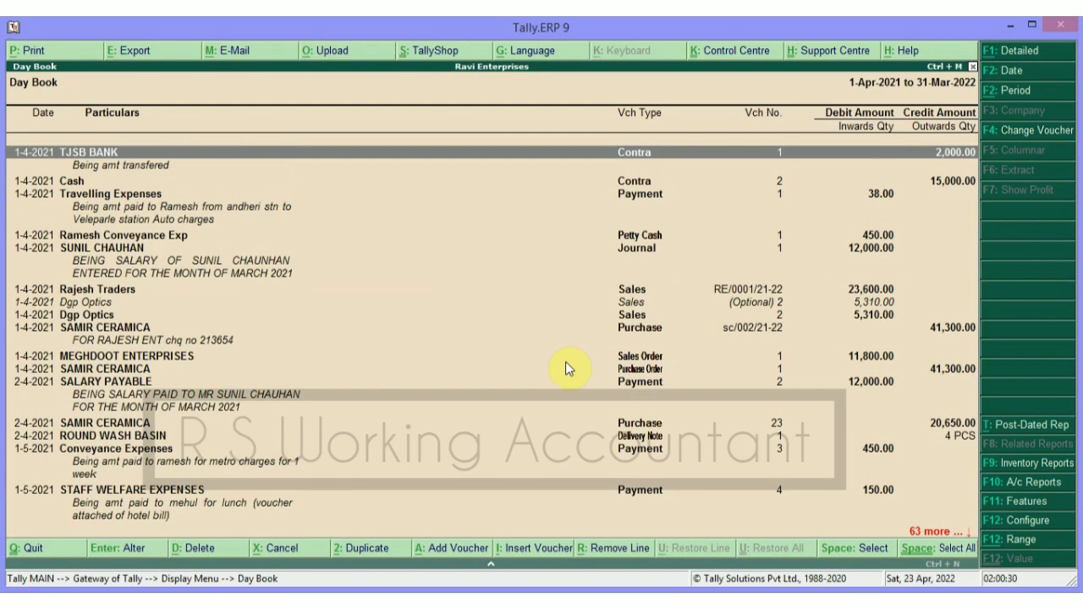
{"action": "key", "text": "Escape"}
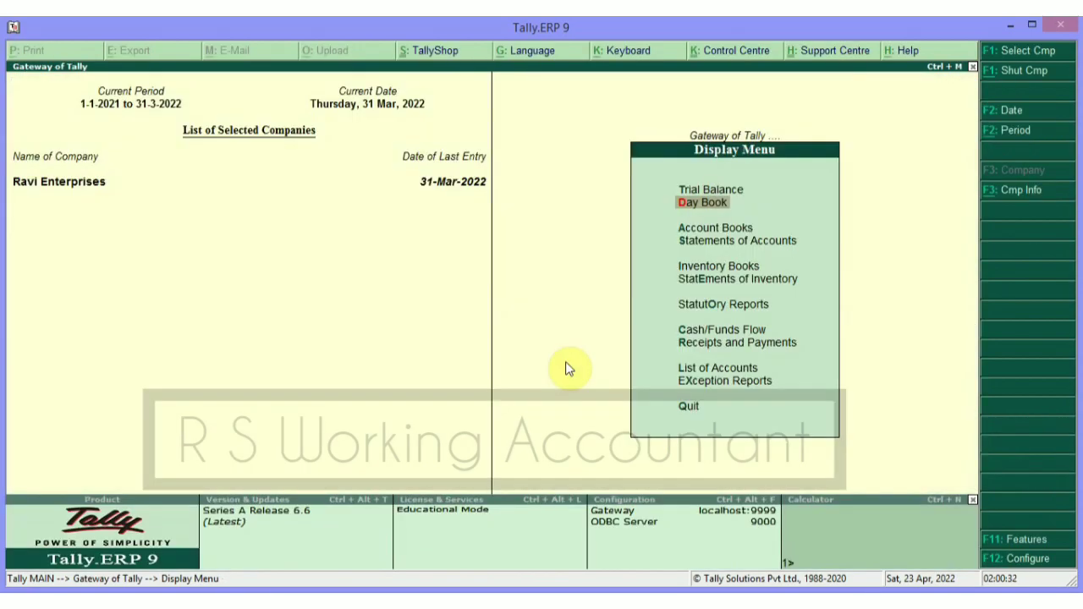
{"action": "key", "text": "Escape"}
{"action": "key", "text": "Return"}
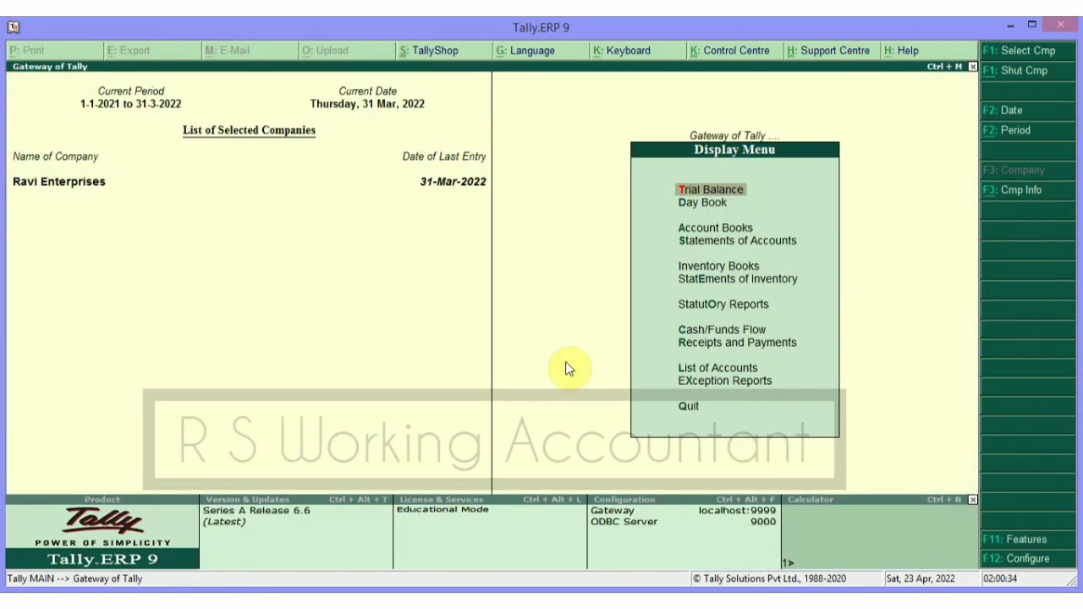
{"action": "key", "text": "Down"}
{"action": "key", "text": "Return"}
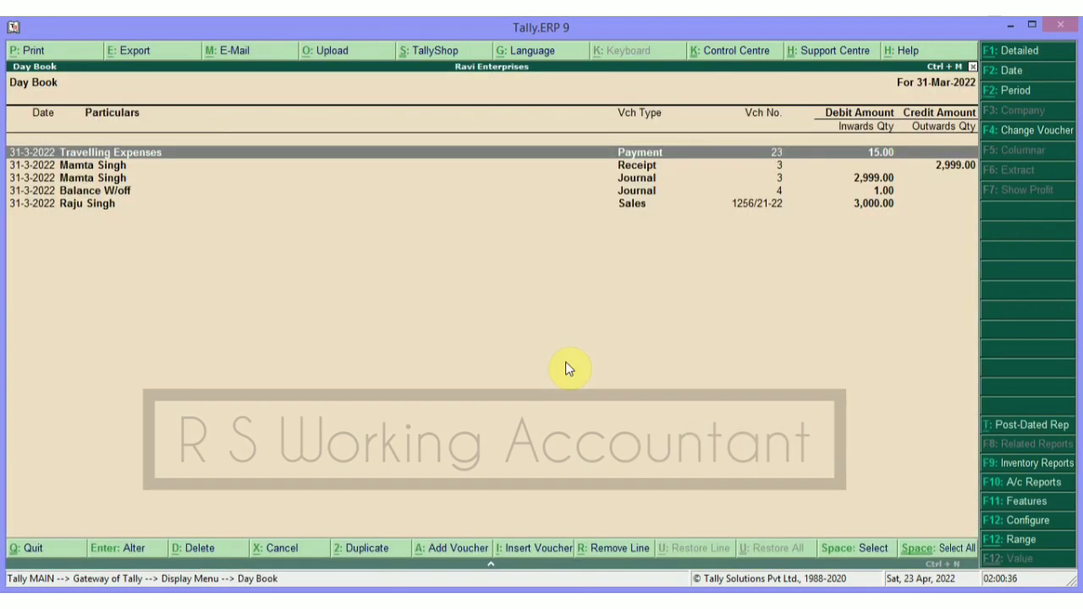
- Set the Day Book period to start on 1/4/2021 and run to 31-Mar-2022
{"action": "key", "text": "alt+F2"}
{"action": "type", "text": "11/4/"}
{"action": "key", "text": "BackSpace"}
{"action": "key", "text": "BackSpace"}
{"action": "key", "text": "BackSpace"}
{"action": "key", "text": "BackSpace"}
{"action": "key", "text": "BackSpace"}
{"action": "type", "text": "1/4/2021"}
{"action": "key", "text": "Return"}
{"action": "key", "text": "Return"}
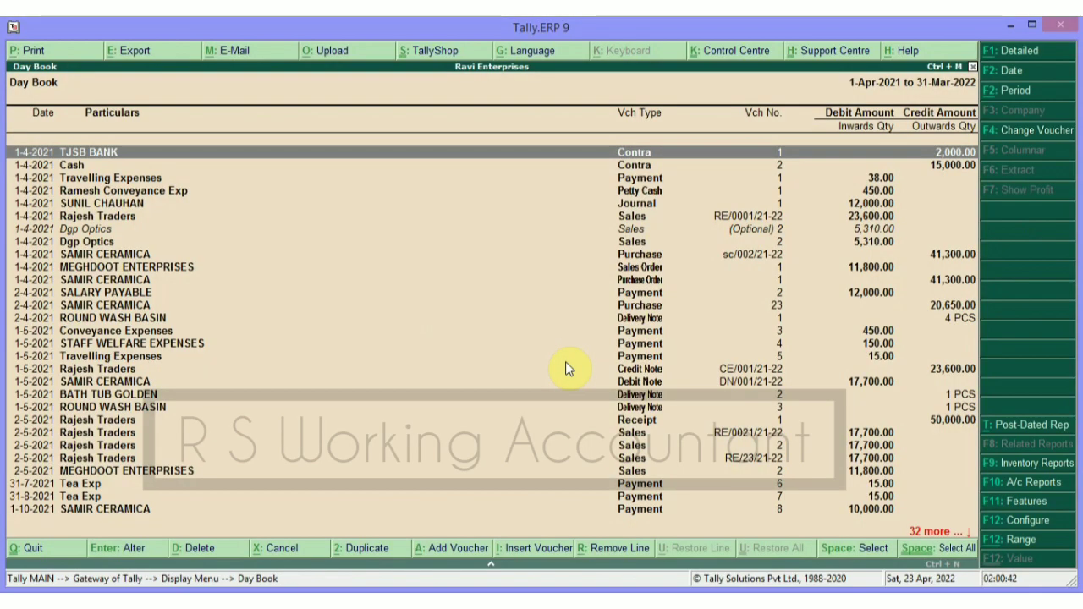
- Start a range filter on the full-year Day Book for vouchers, choosing Narration as the field
{"action": "left_click", "coordinate": [1021, 543]}
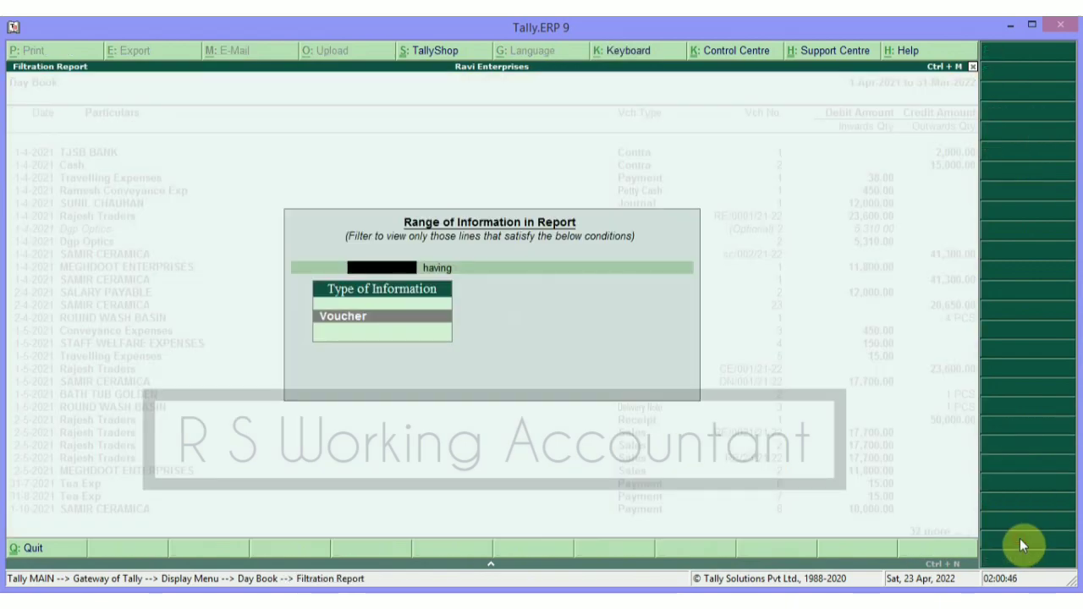
{"action": "key", "text": "Return"}
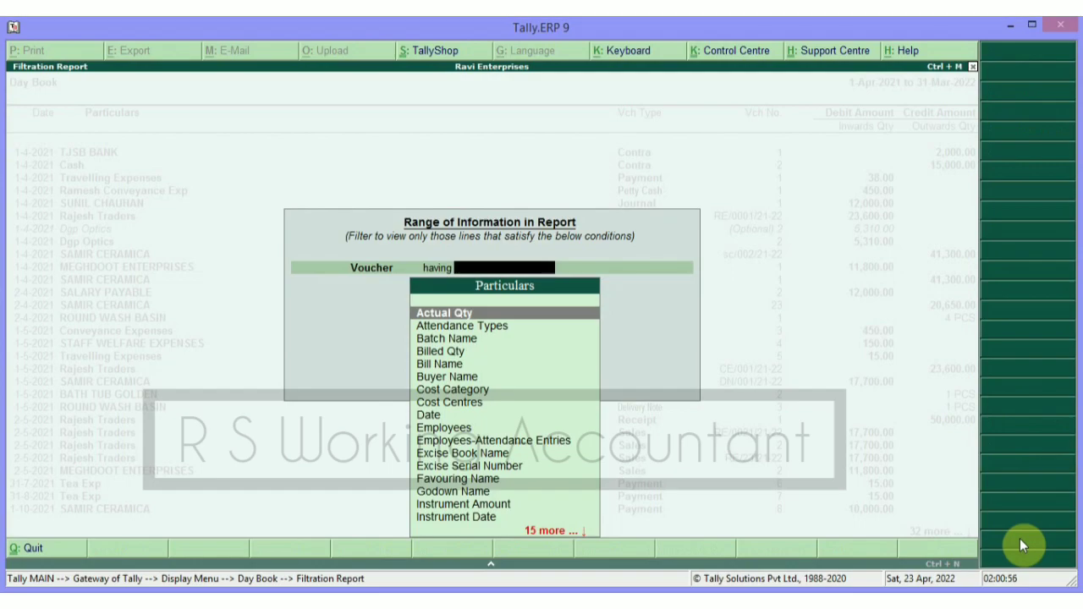
{"action": "type", "text": "narra"}
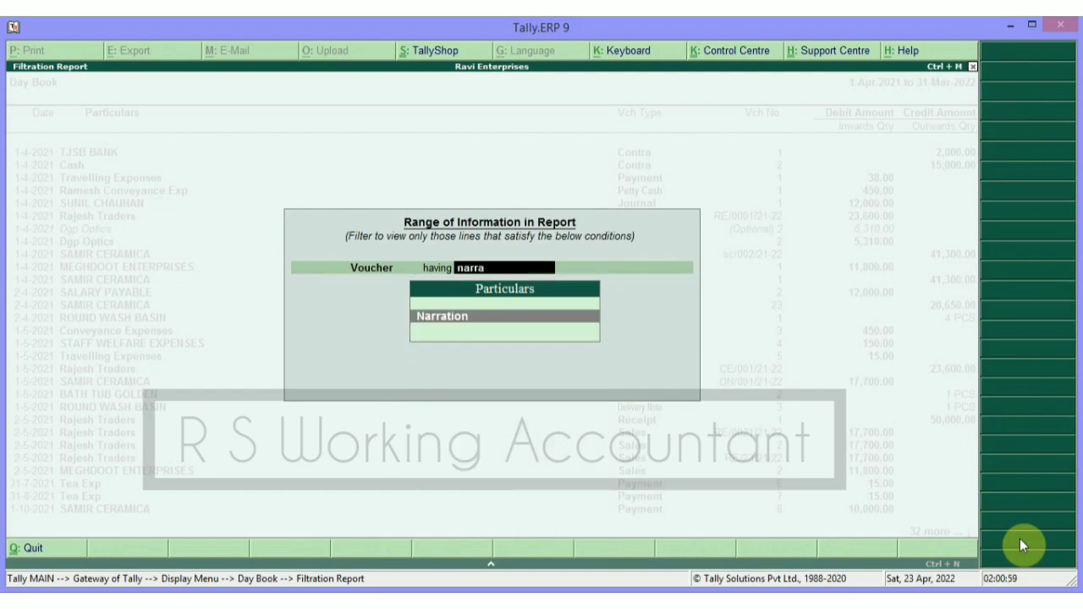
{"action": "key", "text": "Return"}
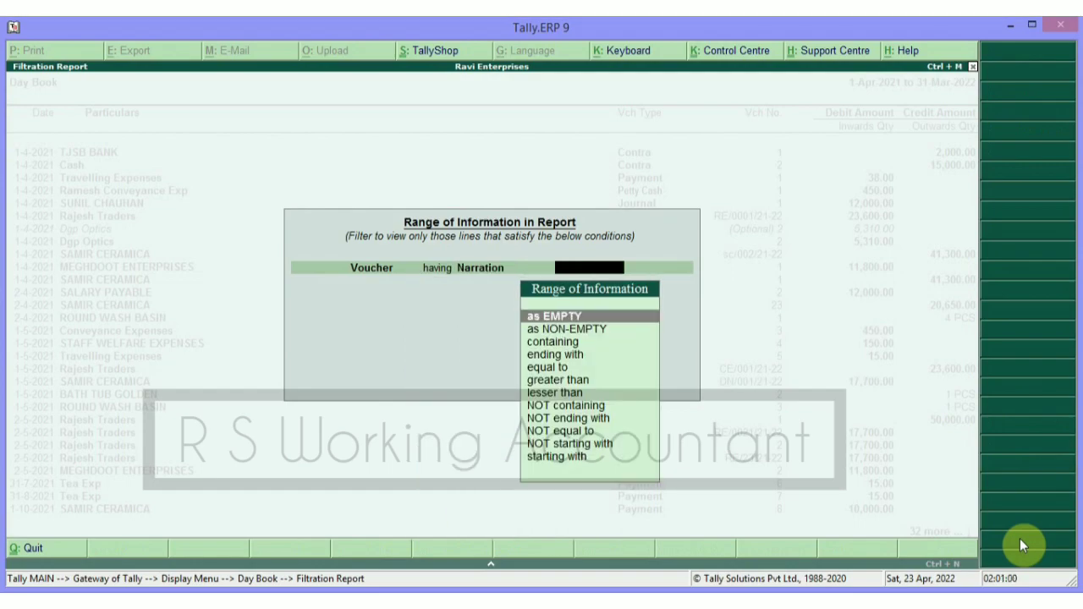
- Set the narration condition to containing 212354 and apply the filter without further conditions
{"action": "key", "text": "Down"}
{"action": "key", "text": "Down"}
{"action": "key", "text": "Return"}
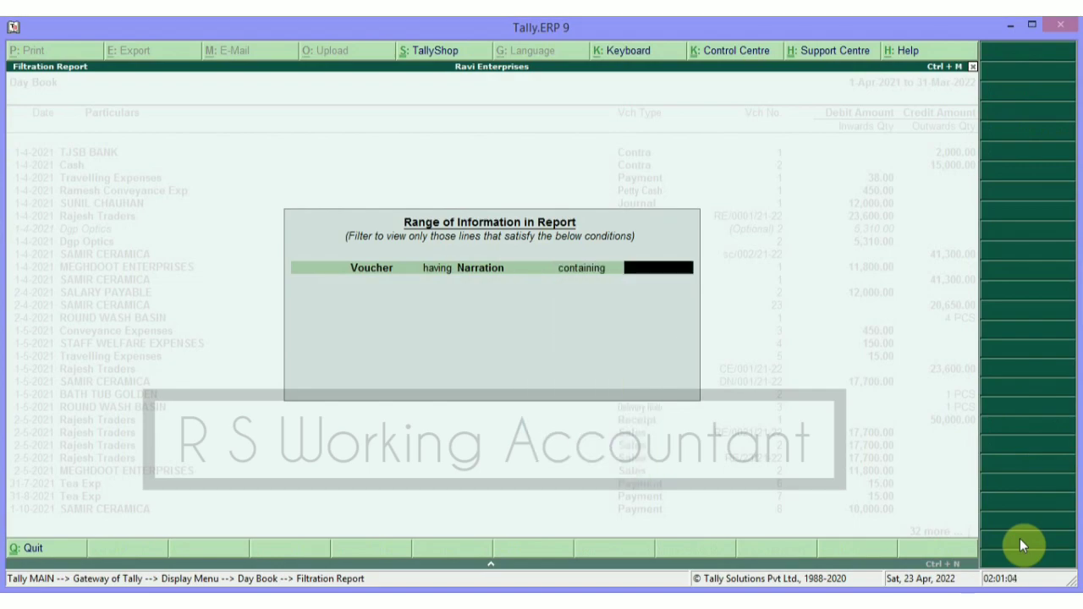
{"action": "type", "text": "212354"}
{"action": "key", "text": "Return"}
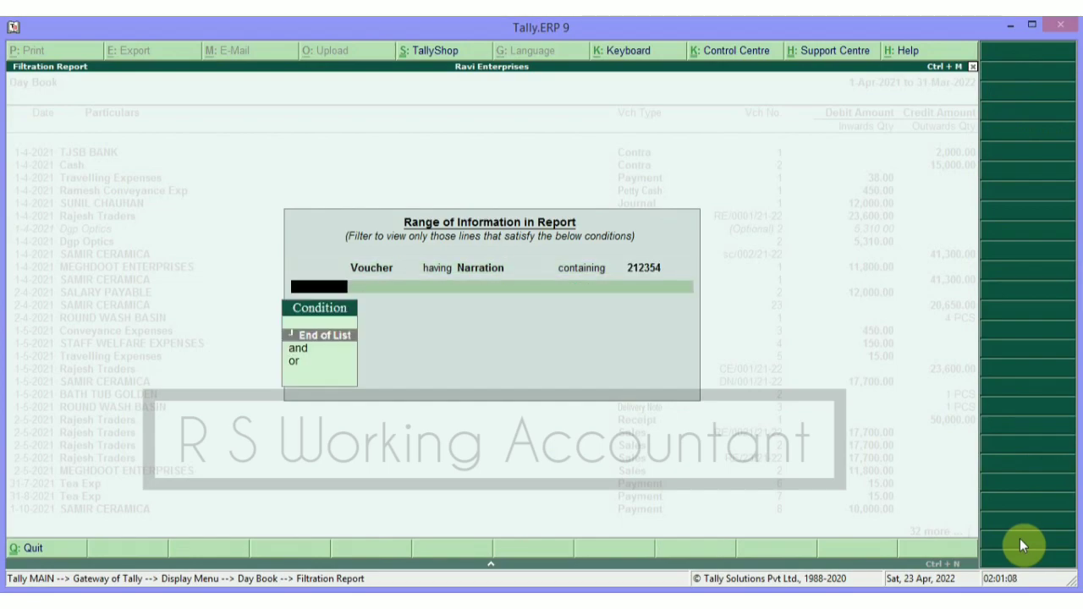
{"action": "key", "text": "Return"}
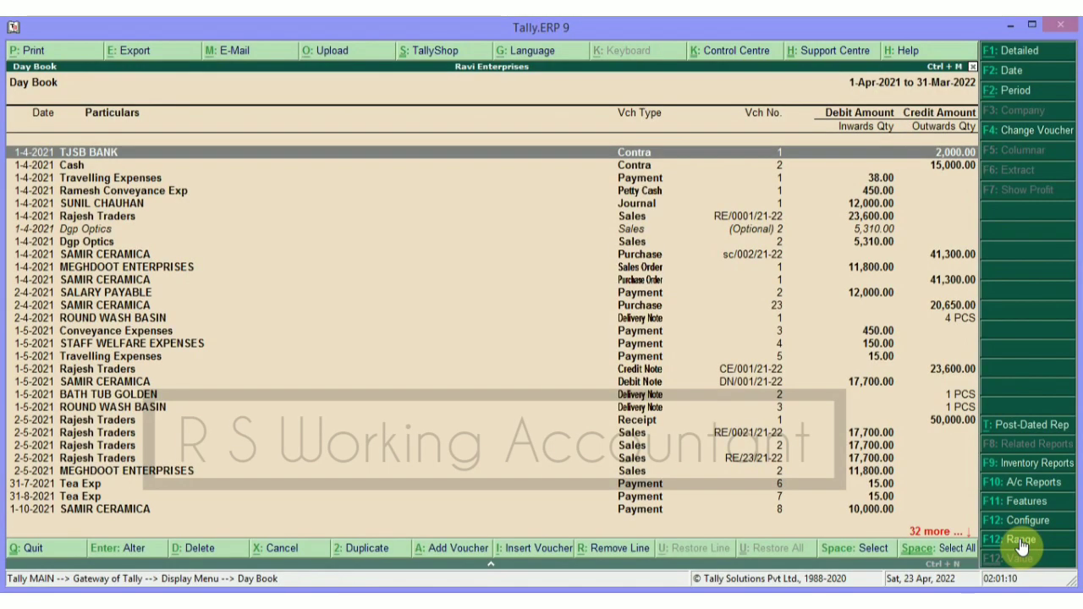
- Open purchase voucher sc/002/21-22 from the Day Book, read its narration, and quit without saving
{"action": "key", "text": "Down"}
{"action": "key", "text": "Down"}
{"action": "key", "text": "Down"}
{"action": "key", "text": "Down"}
{"action": "key", "text": "Down"}
{"action": "key", "text": "Down"}
{"action": "key", "text": "Down"}
{"action": "key", "text": "Down"}
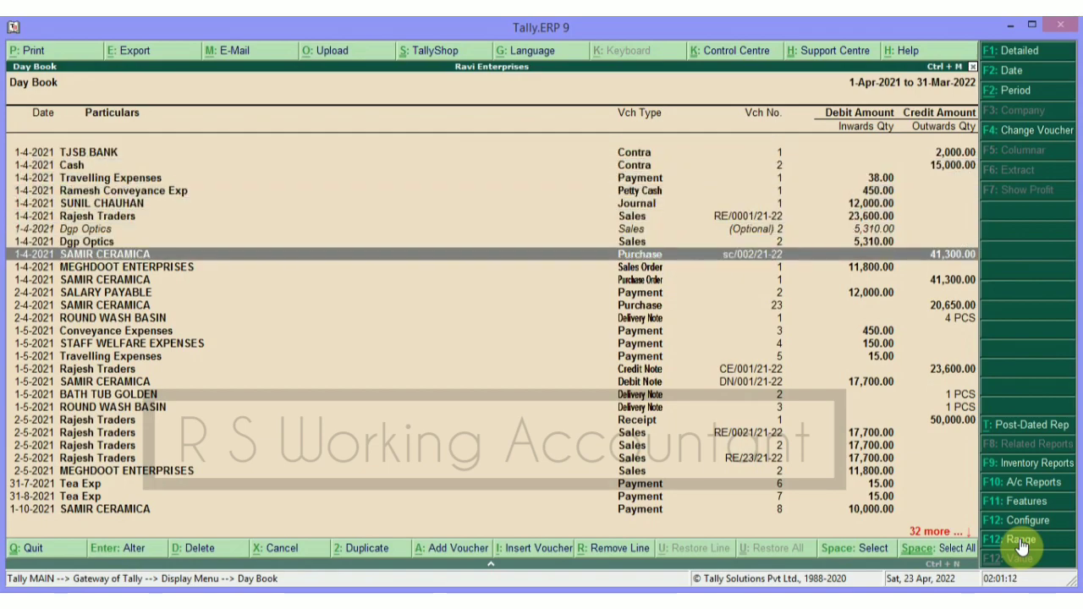
{"action": "key", "text": "Return"}
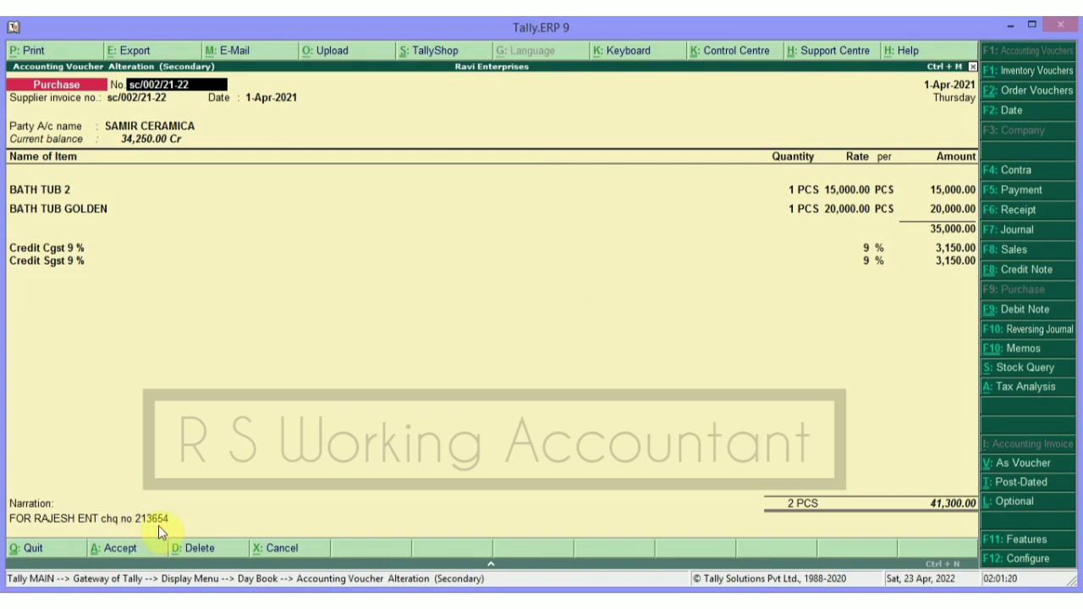
{"action": "key", "text": "BackSpace"}
{"action": "key", "text": "Escape"}
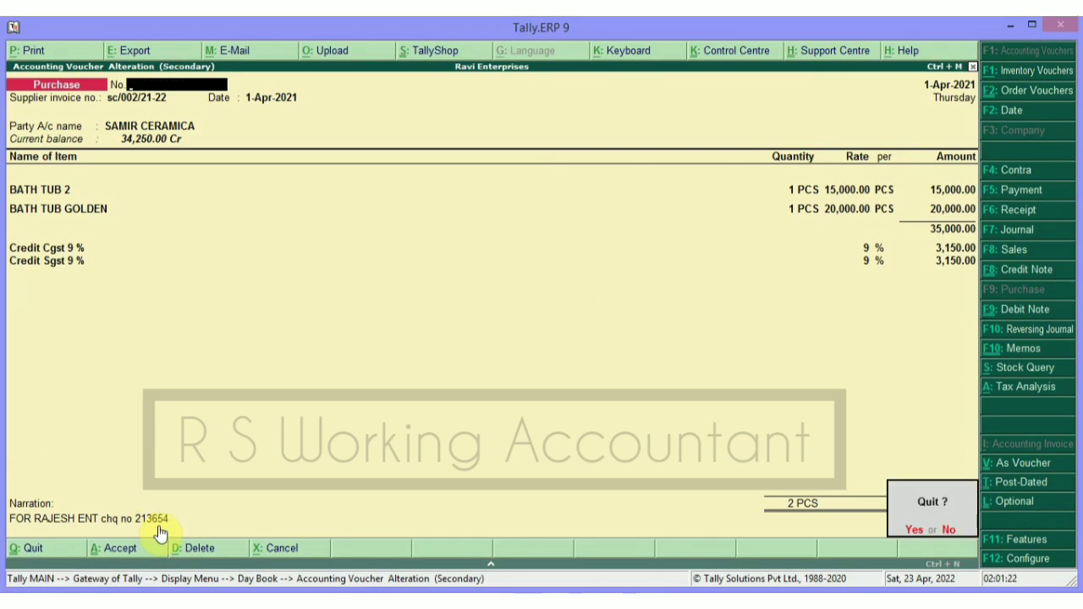
{"action": "key", "text": "y"}
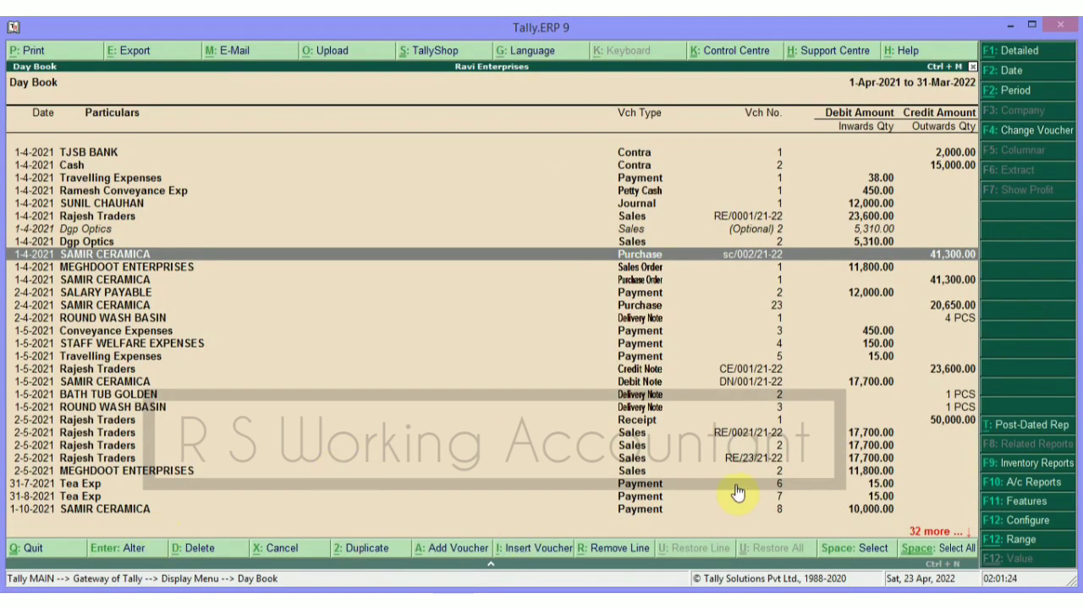
- Filter the Day Book for vouchers with Narration containing 213654, without further conditions
{"action": "left_click", "coordinate": [1029, 543]}
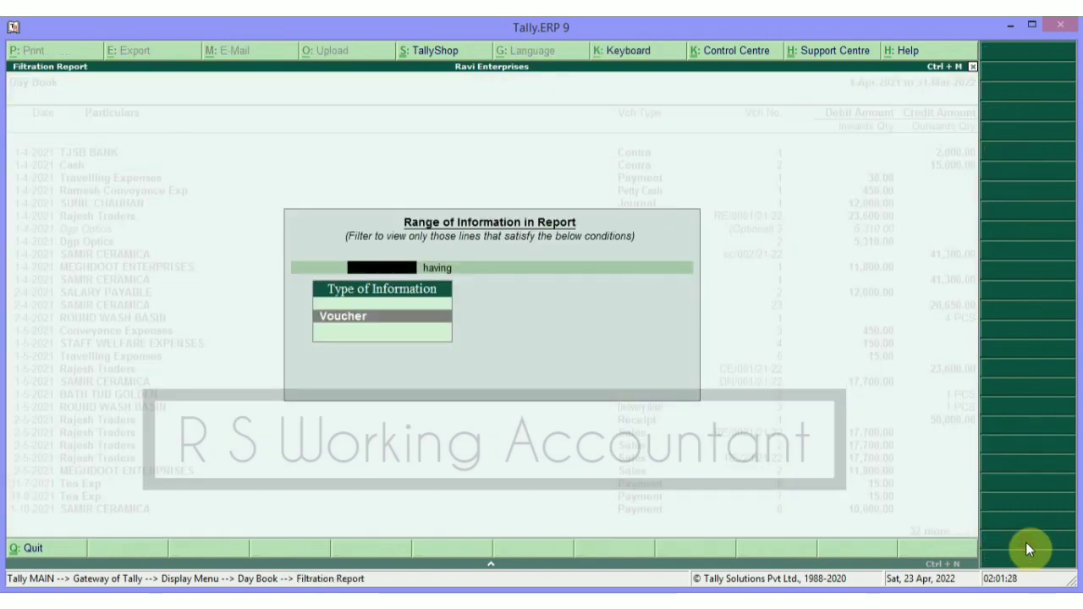
{"action": "key", "text": "Return"}
{"action": "type", "text": "na"}
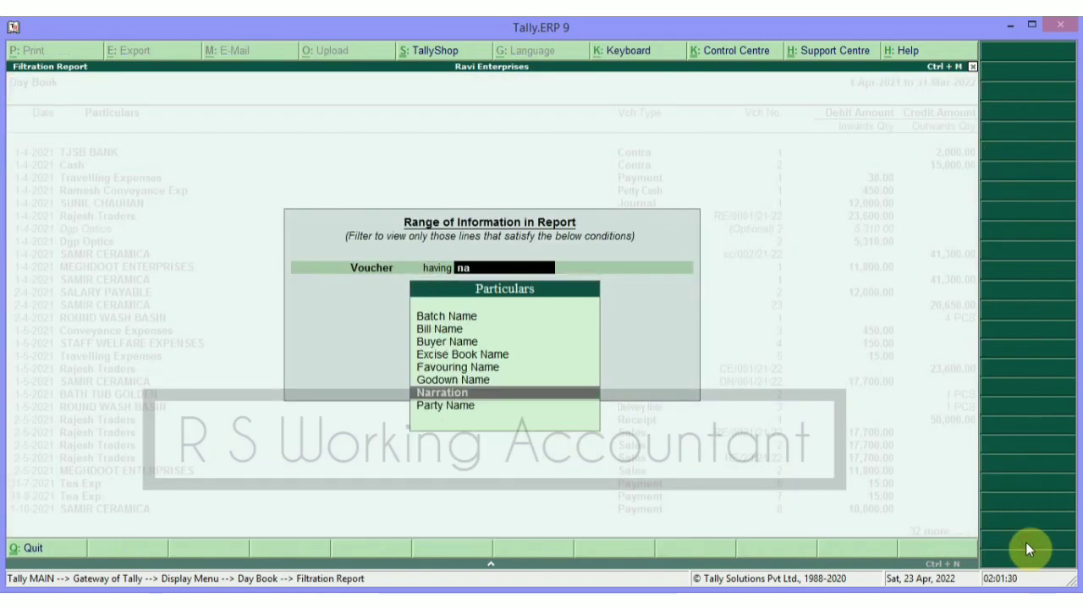
{"action": "key", "text": "Return"}
{"action": "key", "text": "Down"}
{"action": "key", "text": "Down"}
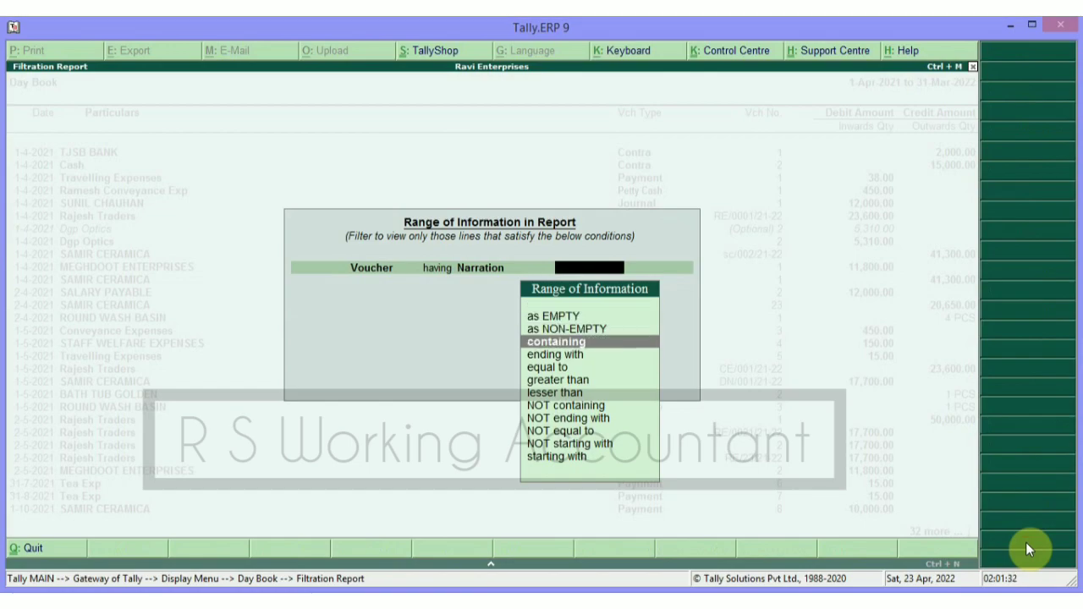
{"action": "key", "text": "Return"}
{"action": "type", "text": "213654"}
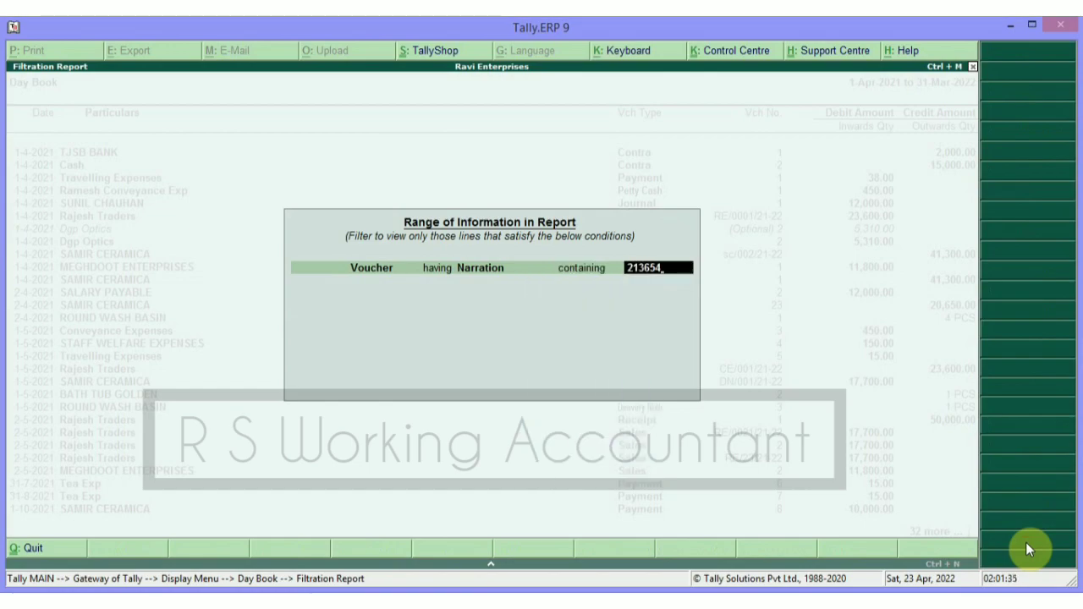
{"action": "key", "text": "Return"}
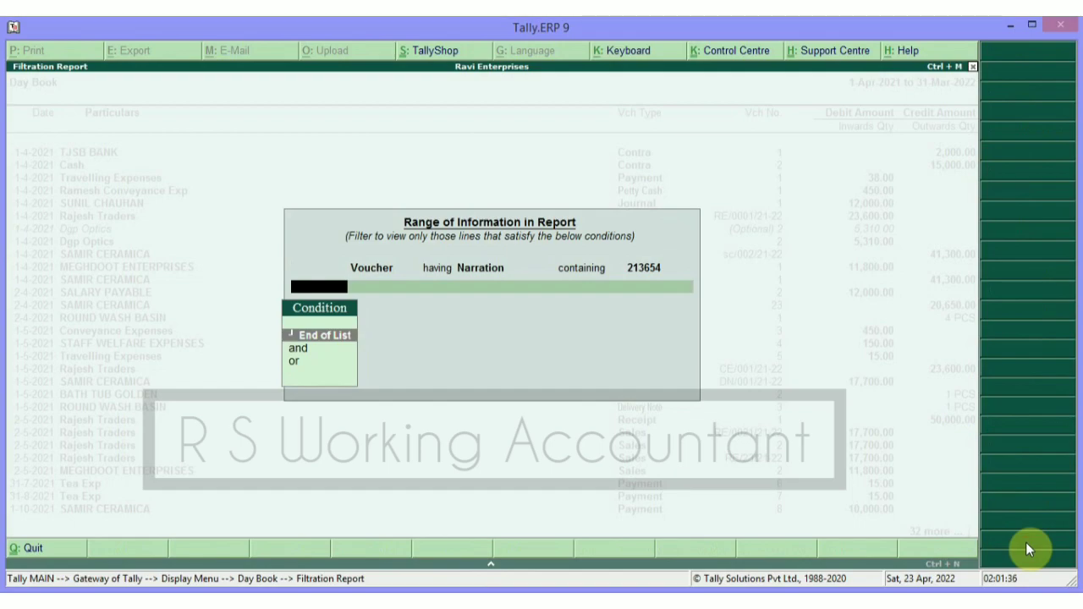
{"action": "key", "text": "Return"}
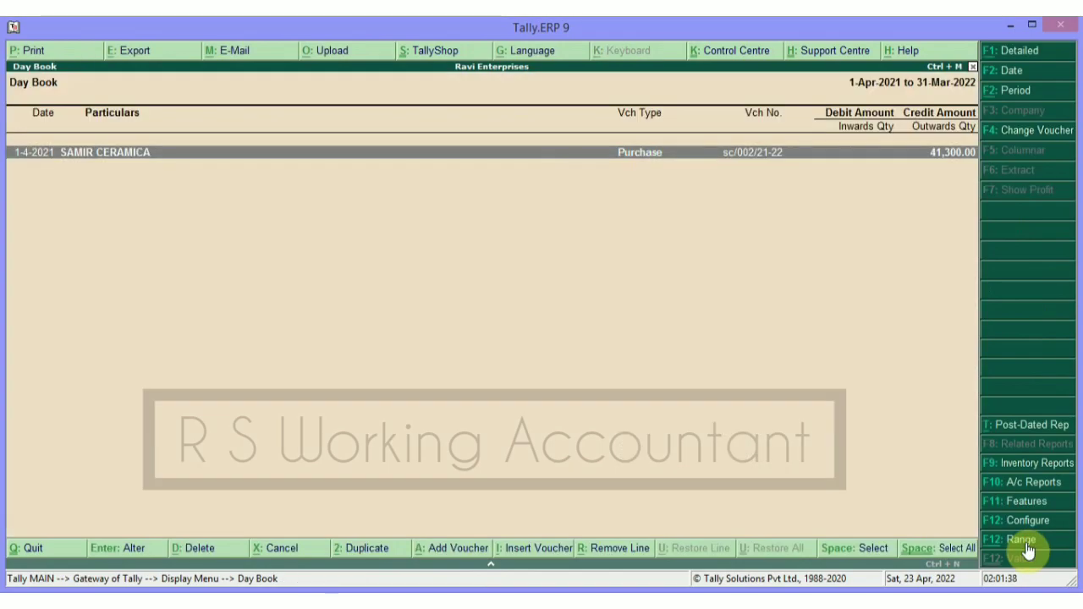
- Open the filtered purchase voucher to check its narration, and quit it without saving
{"action": "key", "text": "Return"}
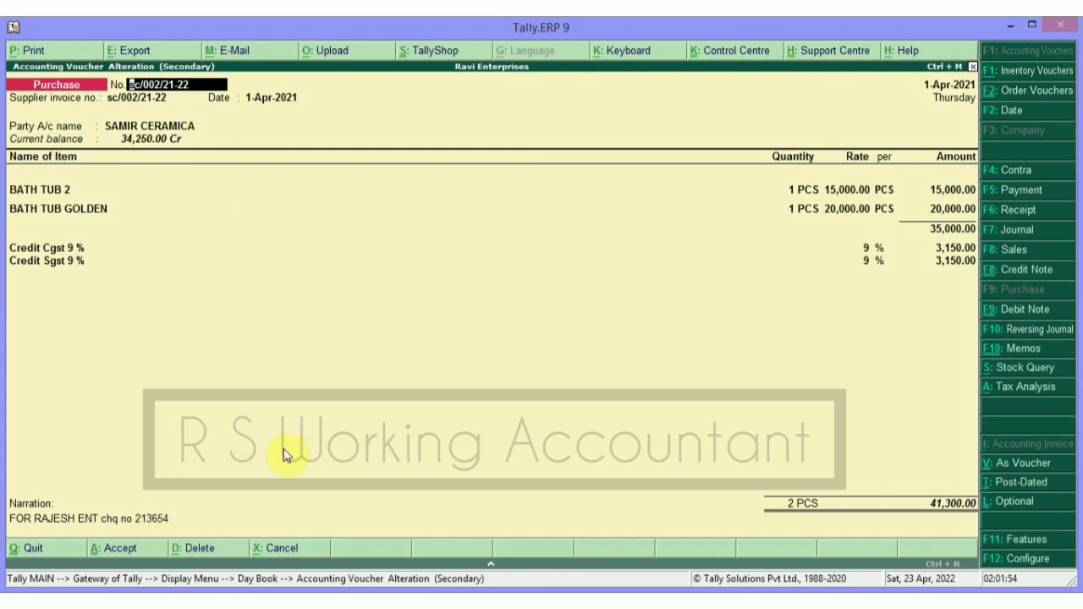
{"action": "key", "text": "BackSpace"}
{"action": "key", "text": "Escape"}
{"action": "key", "text": "y"}
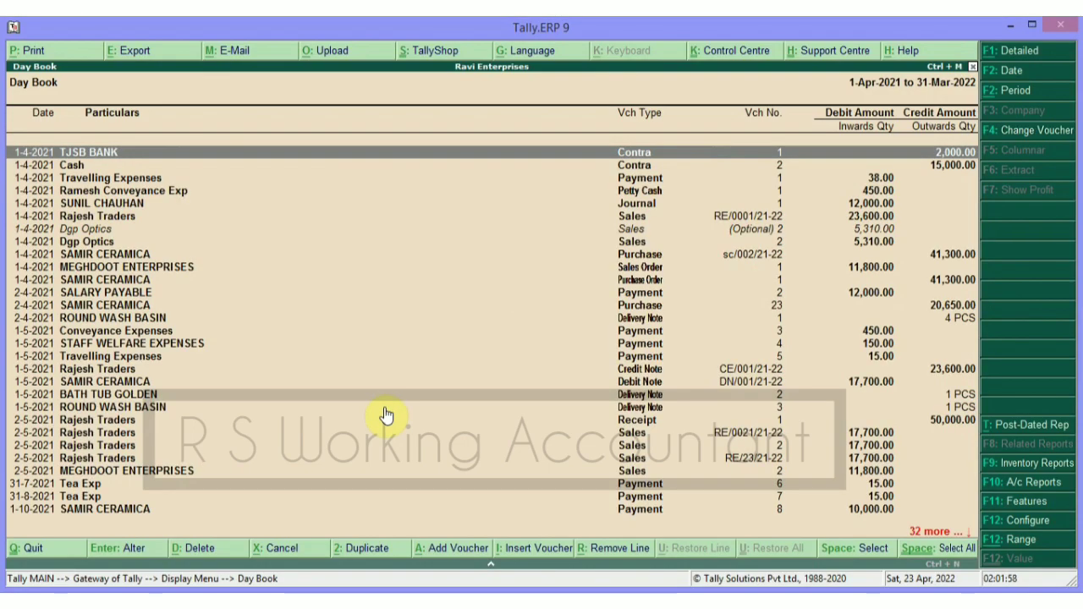
- Leave the Day Book for the Gateway of Tally, open the Stock Summary, and go through its groups and items
{"action": "key", "text": "Escape"}
{"action": "key", "text": "Escape"}
{"action": "key", "text": "s"}
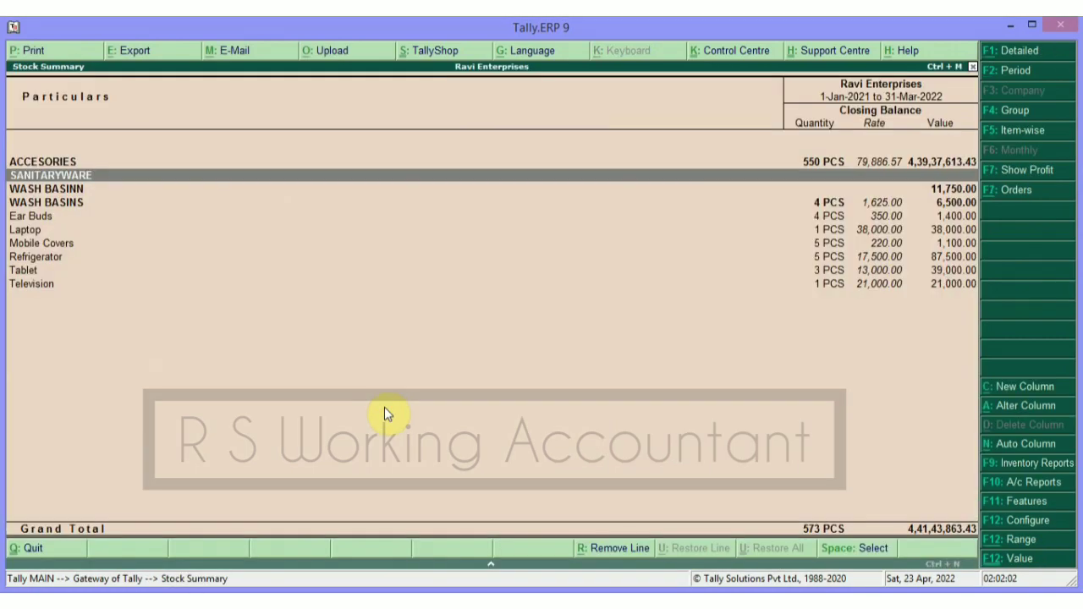
{"action": "key", "text": "Down"}
{"action": "key", "text": "Down"}
{"action": "key", "text": "Down"}
{"action": "key", "text": "Down"}
{"action": "key", "text": "Down"}
{"action": "key", "text": "Down"}
{"action": "key", "text": "Down"}
{"action": "key", "text": "Down"}
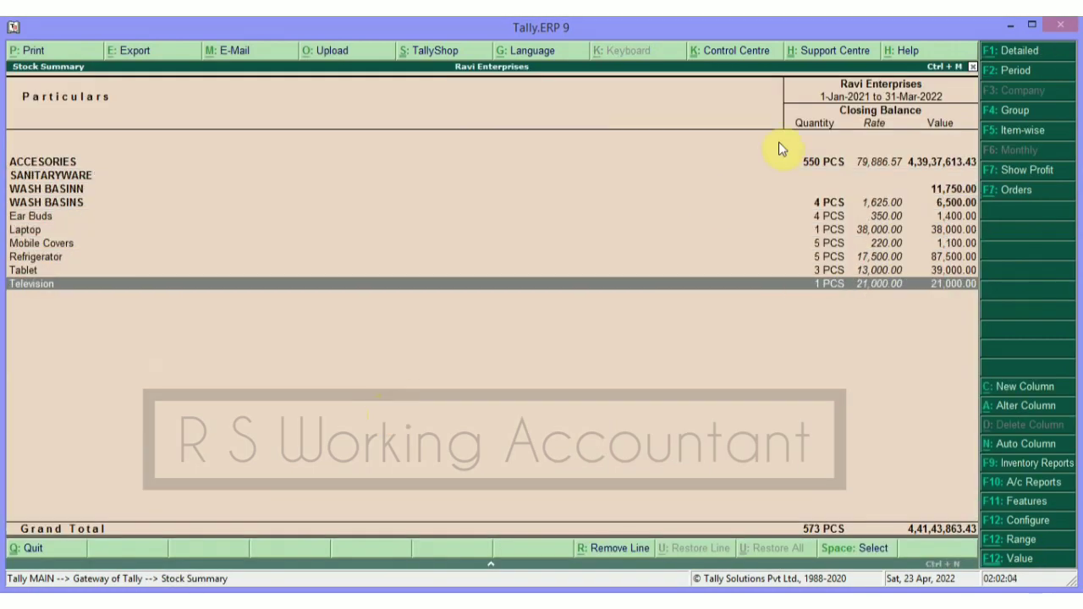
{"action": "left_click", "coordinate": [1025, 138]}
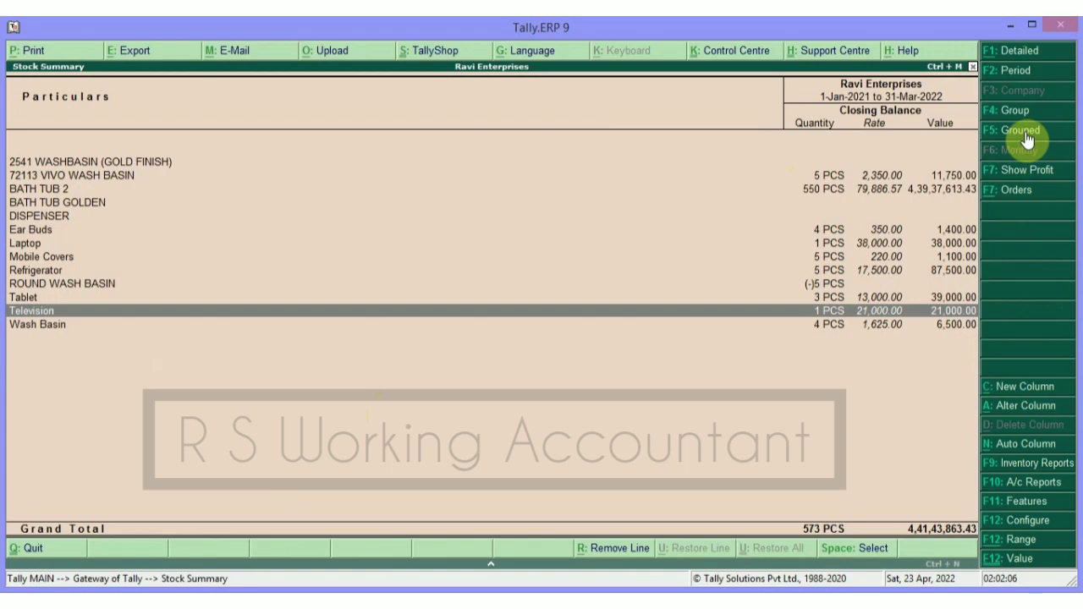
{"action": "key", "text": "Escape"}
{"action": "key", "text": "Escape"}
{"action": "key", "text": "n"}
{"action": "key", "text": "s"}
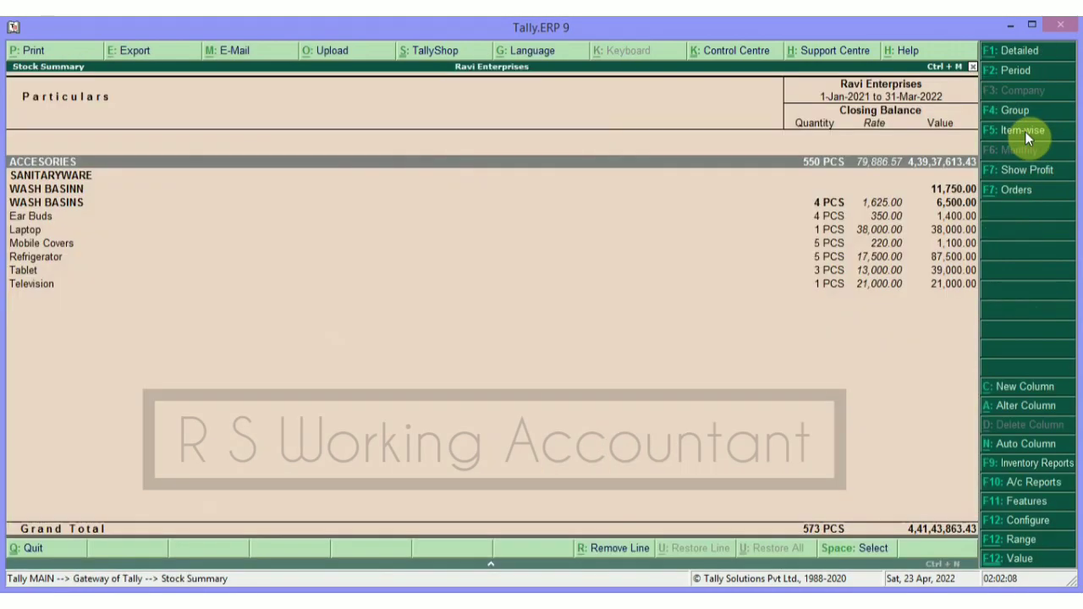
- Switch the Stock Summary to the item-wise listing and go through the first stock items
{"action": "key", "text": "Down"}
{"action": "left_click", "coordinate": [1025, 131]}
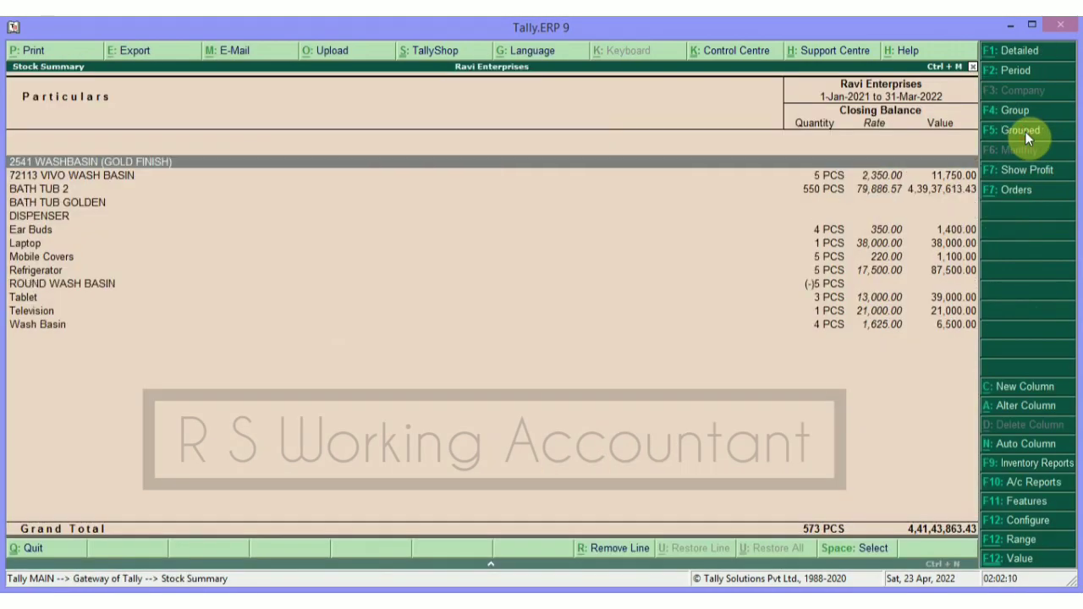
{"action": "key", "text": "Down"}
{"action": "key", "text": "Down"}
{"action": "key", "text": "Down"}
{"action": "key", "text": "Down"}
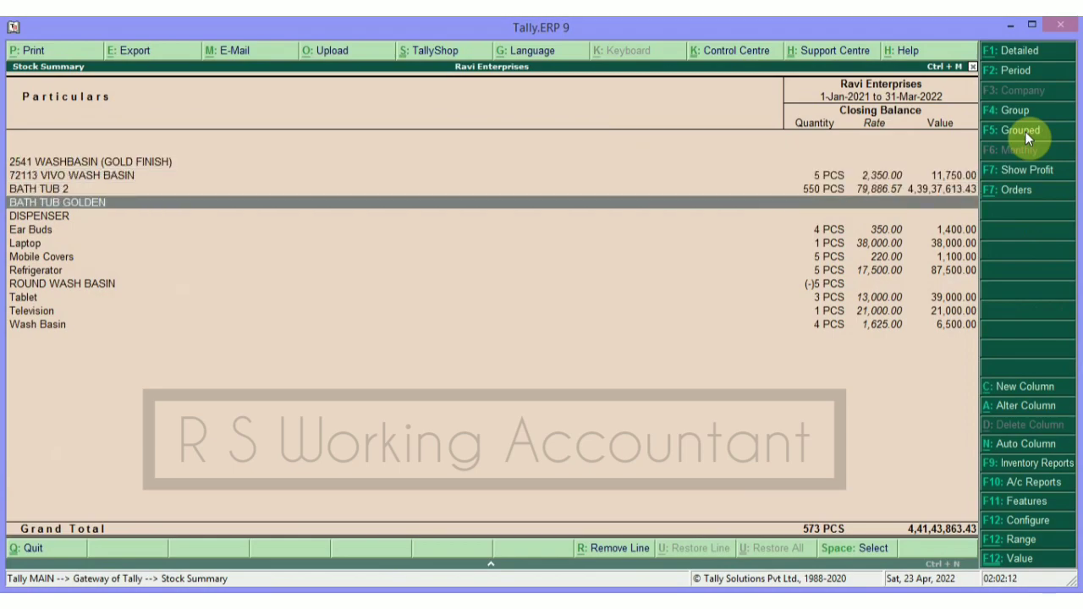
- Start a range filter on the item-wise Stock Summary with Stock Item as the type of information
{"action": "left_click", "coordinate": [1022, 542]}
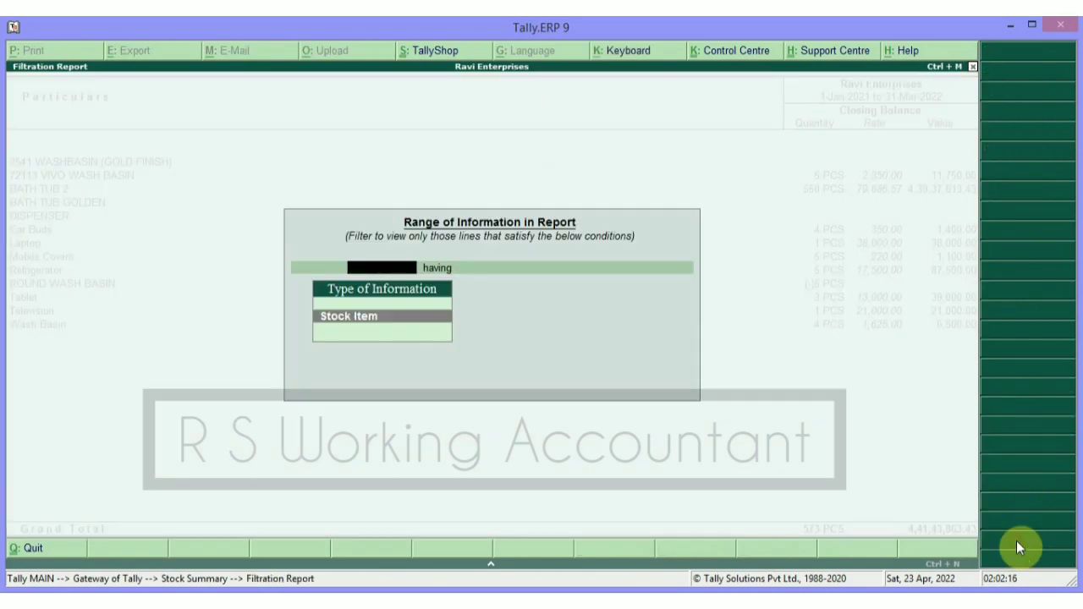
{"action": "key", "text": "Return"}
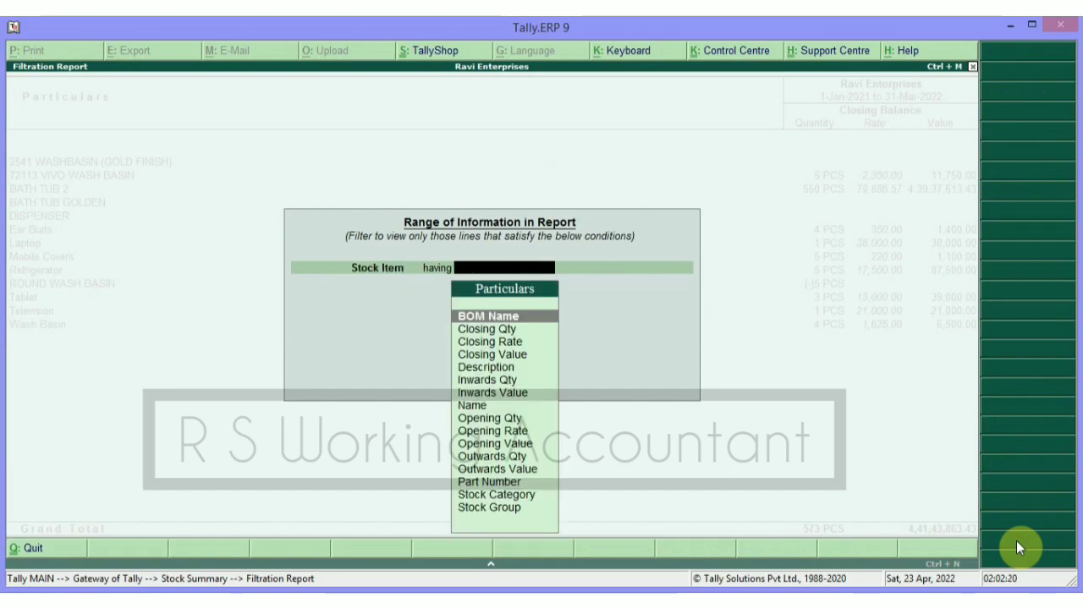
{"action": "type", "text": "namx"}
{"action": "key", "text": "BackSpace"}
{"action": "key", "text": "BackSpace"}
{"action": "key", "text": "BackSpace"}
{"action": "key", "text": "BackSpace"}
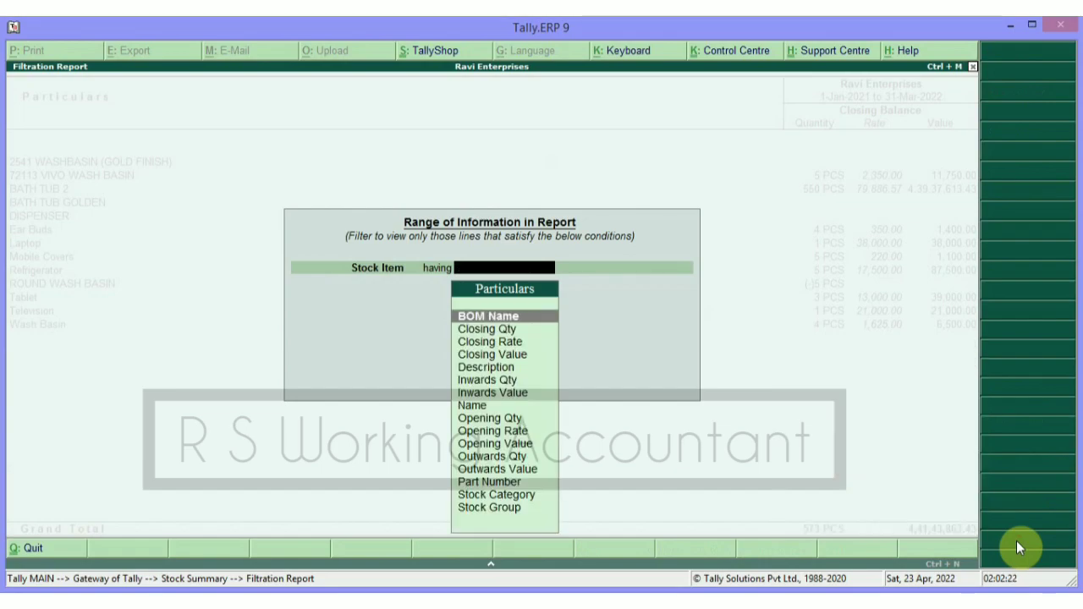
{"action": "type", "text": "namx"}
{"action": "key", "text": "BackSpace"}
{"action": "key", "text": "BackSpace"}
{"action": "key", "text": "BackSpace"}
- Go through the available filter fields for stock items and choose Closing Value
{"action": "key", "text": "Down"}
{"action": "key", "text": "Down"}
{"action": "key", "text": "Down"}
{"action": "key", "text": "Down"}
{"action": "key", "text": "Down"}
{"action": "key", "text": "Down"}
{"action": "key", "text": "Down"}
{"action": "key", "text": "Down"}
{"action": "key", "text": "Down"}
{"action": "key", "text": "Down"}
{"action": "key", "text": "Down"}
{"action": "key", "text": "Down"}
{"action": "key", "text": "Down"}
{"action": "key", "text": "Down"}
{"action": "key", "text": "Down"}
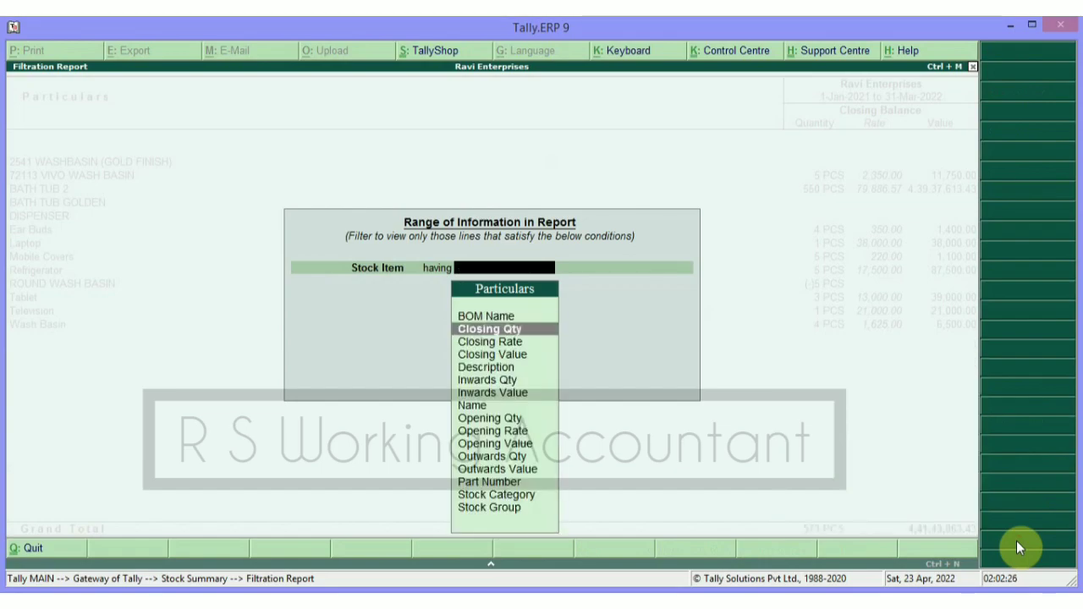
{"action": "key", "text": "Up"}
{"action": "key", "text": "Up"}
{"action": "key", "text": "Up"}
{"action": "key", "text": "Up"}
{"action": "key", "text": "Up"}
{"action": "key", "text": "Up"}
{"action": "key", "text": "Up"}
{"action": "key", "text": "Up"}
{"action": "key", "text": "Up"}
{"action": "key", "text": "Up"}
{"action": "key", "text": "Up"}
{"action": "key", "text": "Up"}
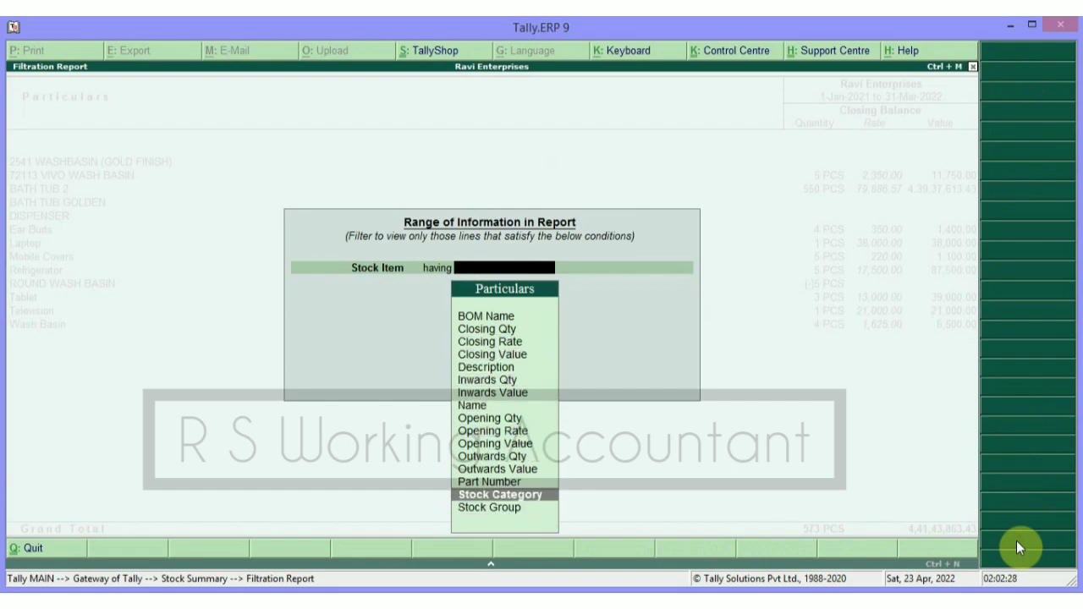
{"action": "key", "text": "Return"}
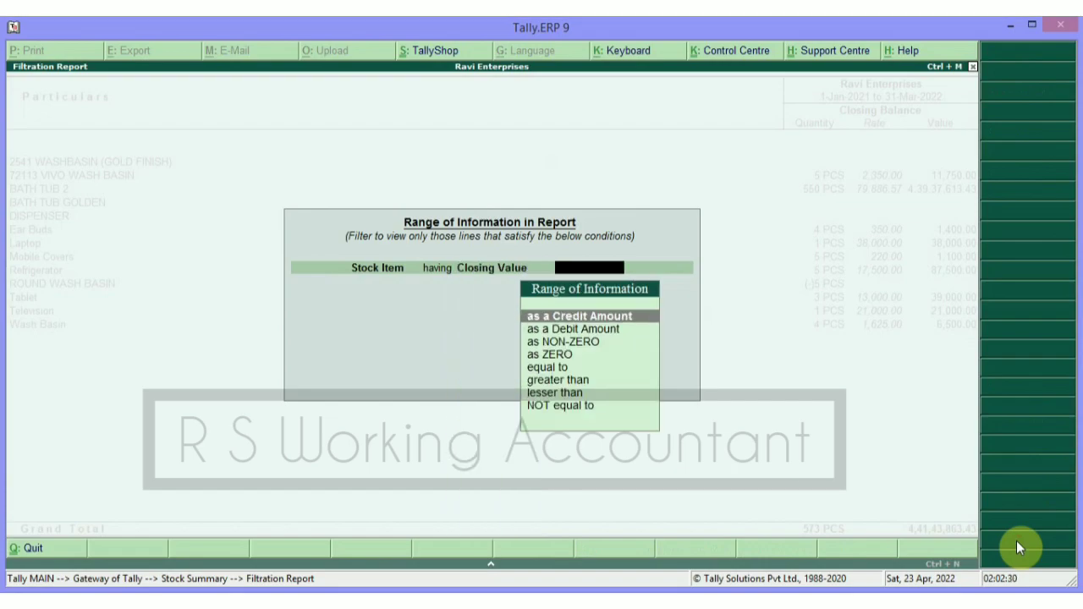
- Set the closing value condition to greater than 5000 and apply the filter without further conditions
{"action": "key", "text": "Down"}
{"action": "key", "text": "Down"}
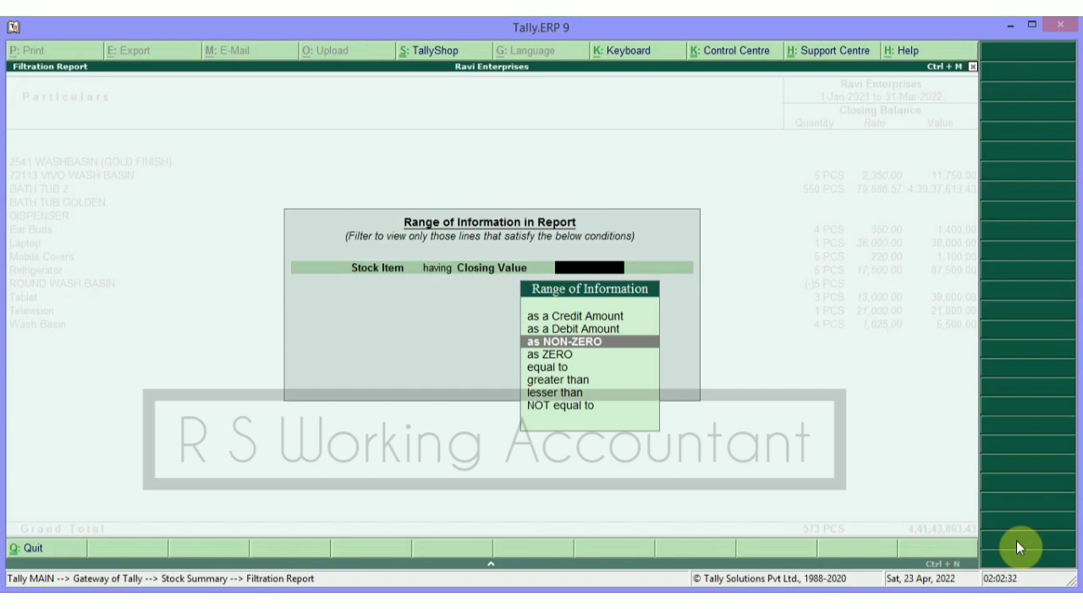
{"action": "key", "text": "Down"}
{"action": "key", "text": "Down"}
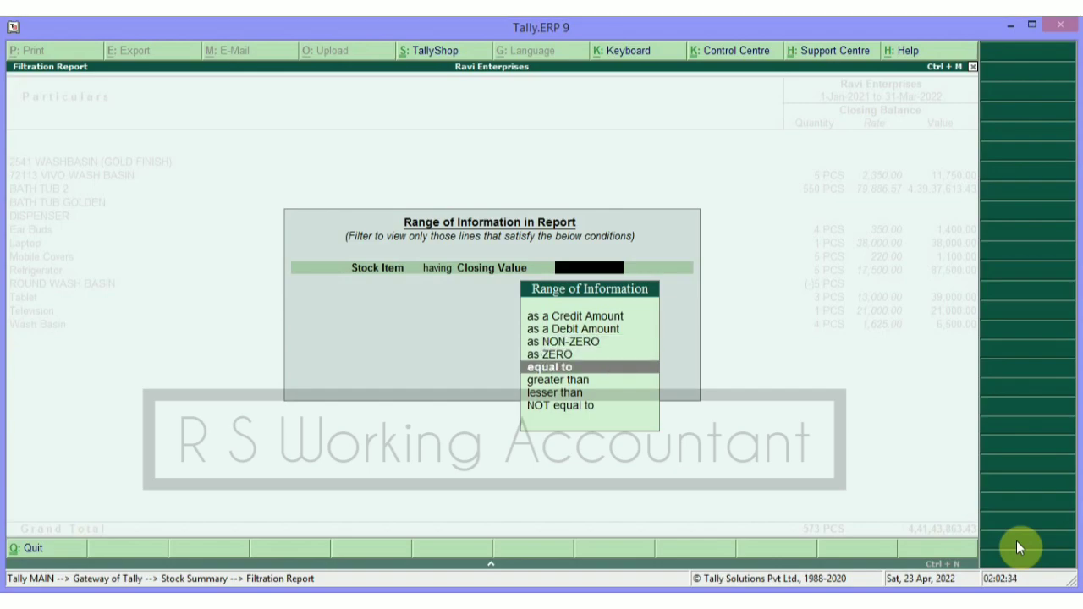
{"action": "key", "text": "Down"}
{"action": "key", "text": "Return"}
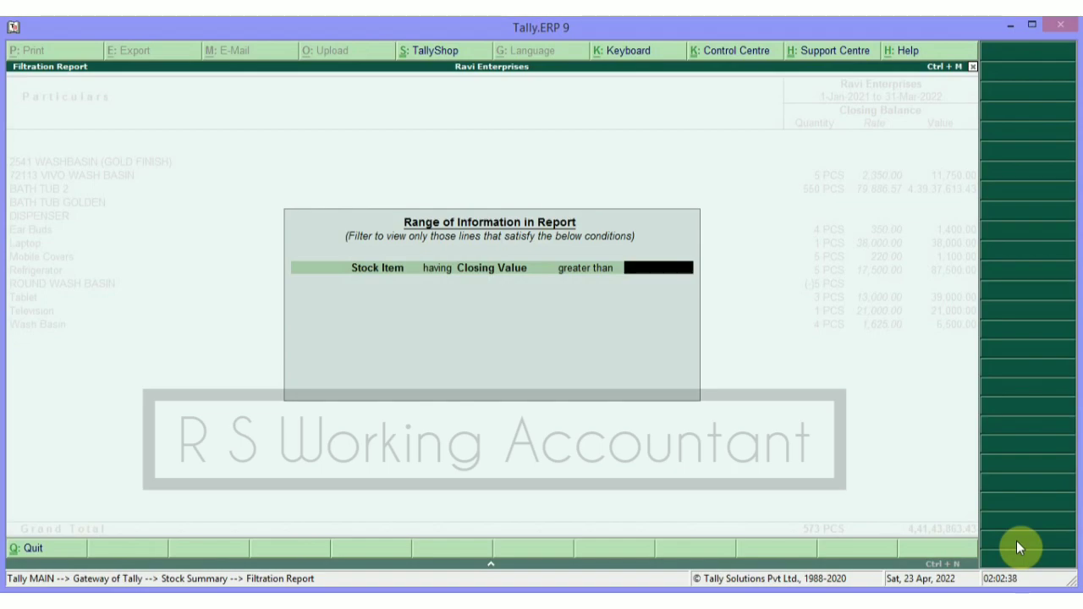
{"action": "type", "text": "5000"}
{"action": "key", "text": "Return"}
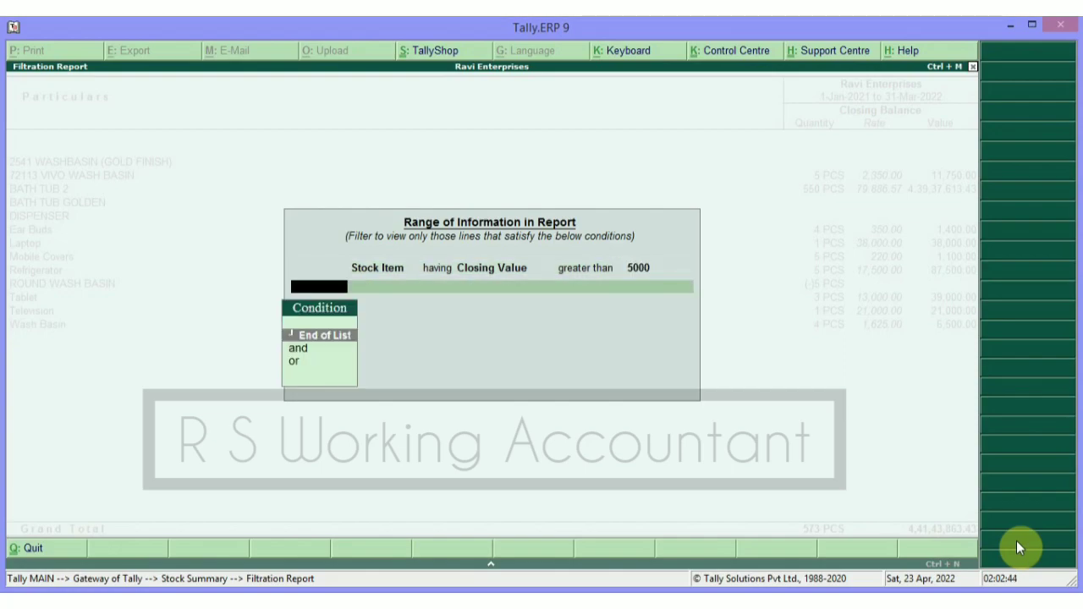
{"action": "key", "text": "Return"}
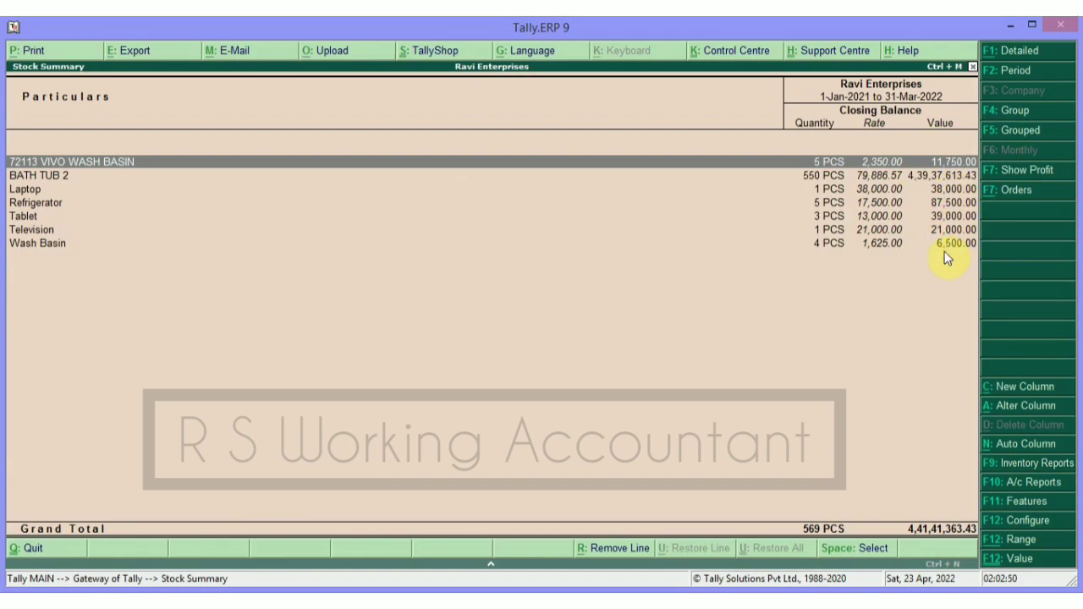
- Clear the Stock Summary filter and start a new range filter for stock items on Closing Value
{"action": "key", "text": "Escape"}
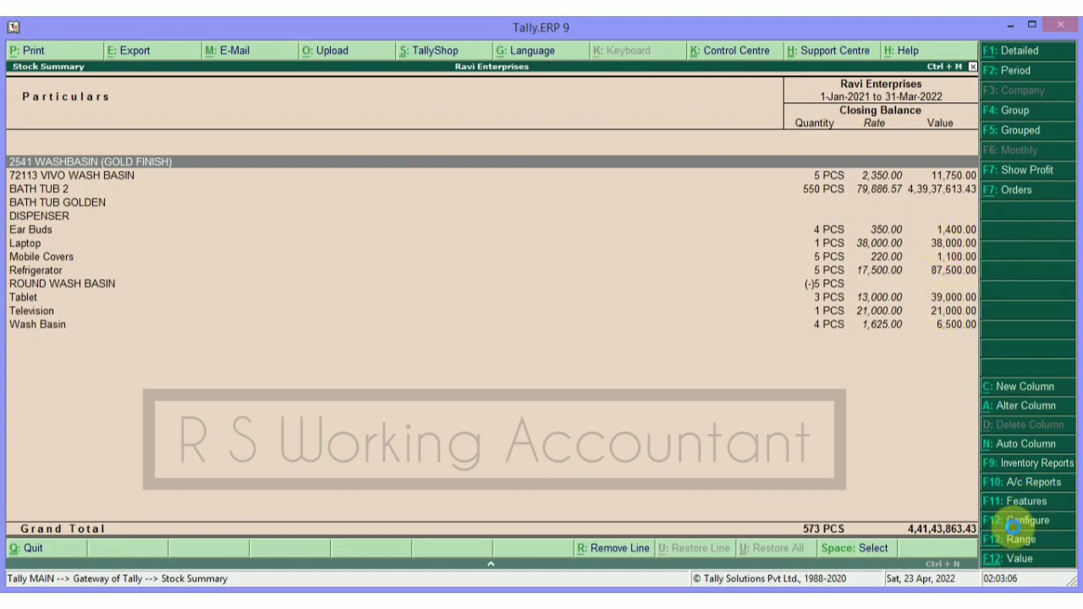
{"action": "left_click", "coordinate": [1016, 527]}
{"action": "key", "text": "ctrl+a"}
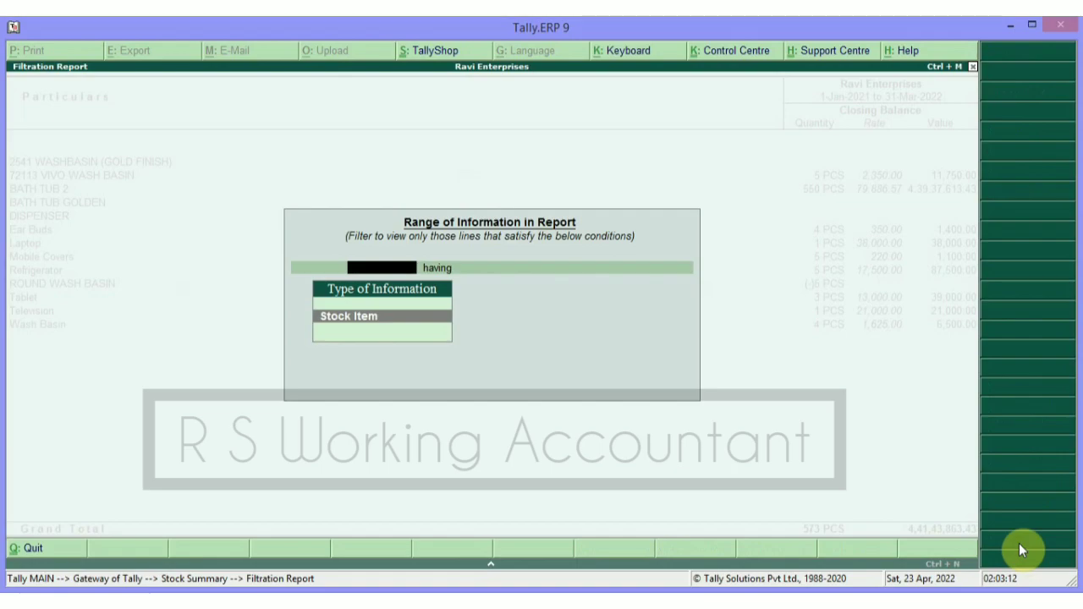
{"action": "key", "text": "Return"}
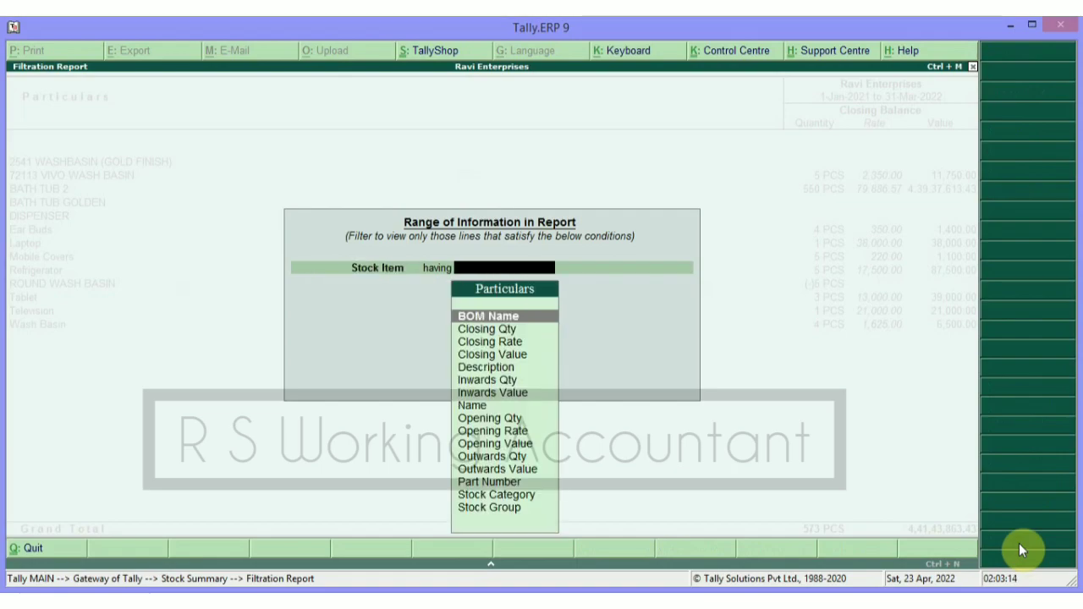
{"action": "key", "text": "Down"}
{"action": "key", "text": "Down"}
{"action": "key", "text": "Down"}
{"action": "key", "text": "Return"}
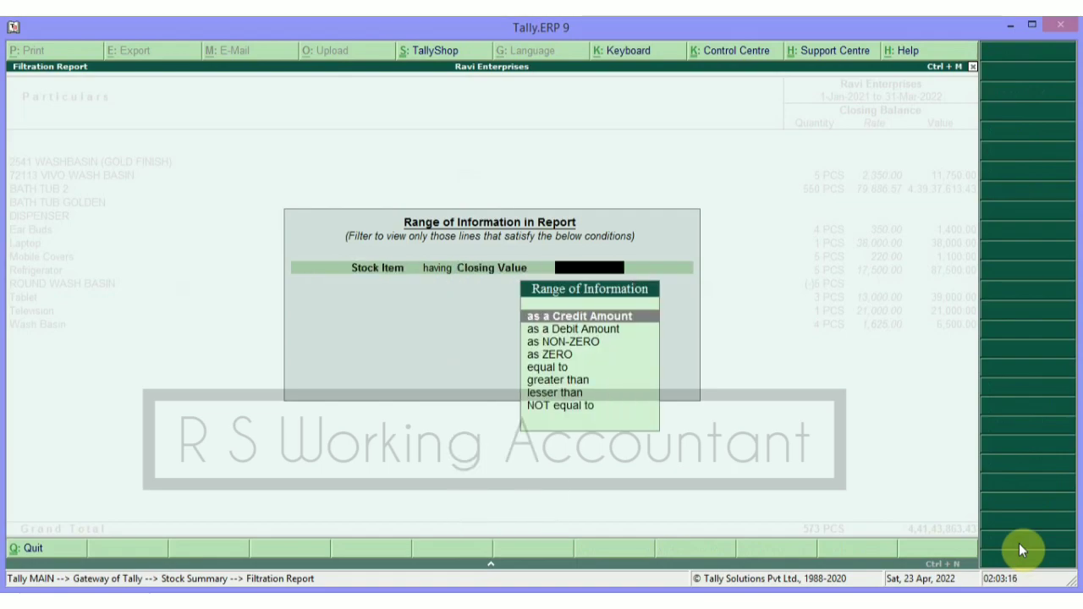
- Set the closing value condition to greater than 50000 and apply the filter without further conditions
{"action": "key", "text": "Down"}
{"action": "key", "text": "Down"}
{"action": "key", "text": "Down"}
{"action": "key", "text": "Down"}
{"action": "key", "text": "Down"}
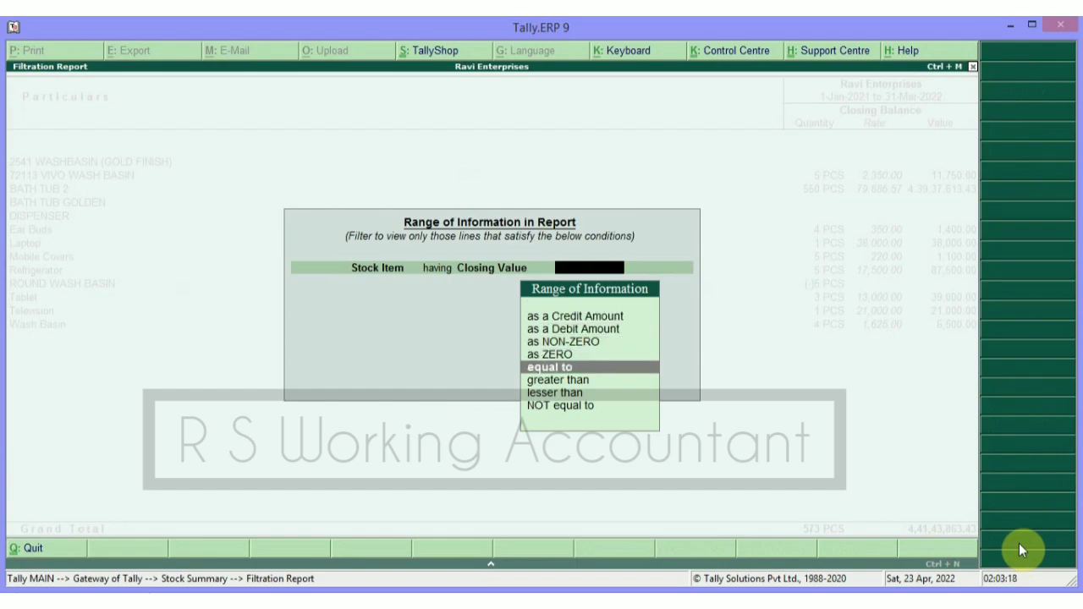
{"action": "key", "text": "Return"}
{"action": "type", "text": "50000"}
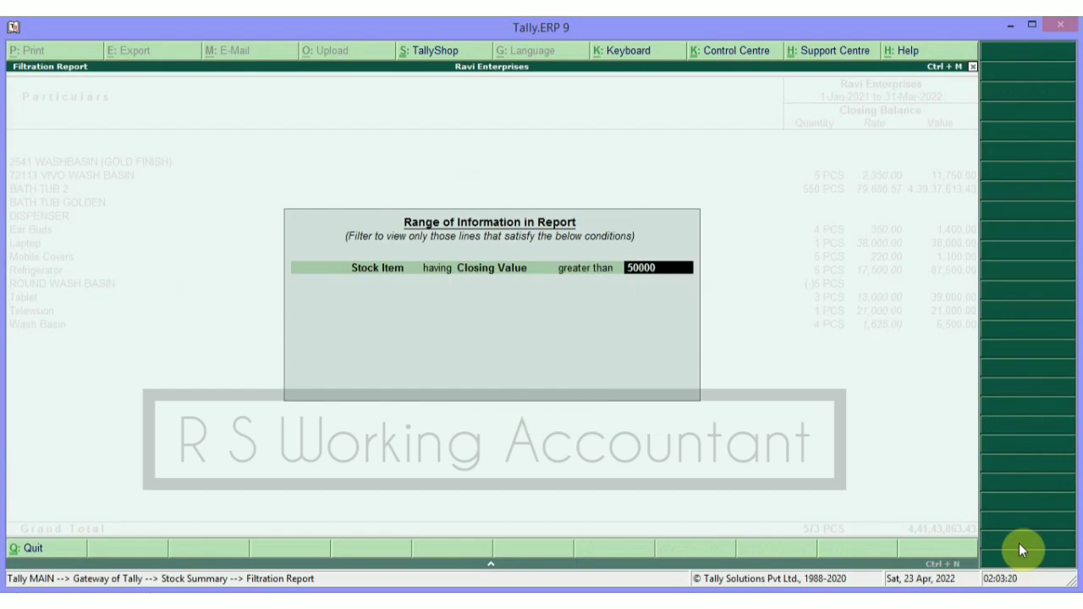
{"action": "key", "text": "Return"}
{"action": "key", "text": "Return"}
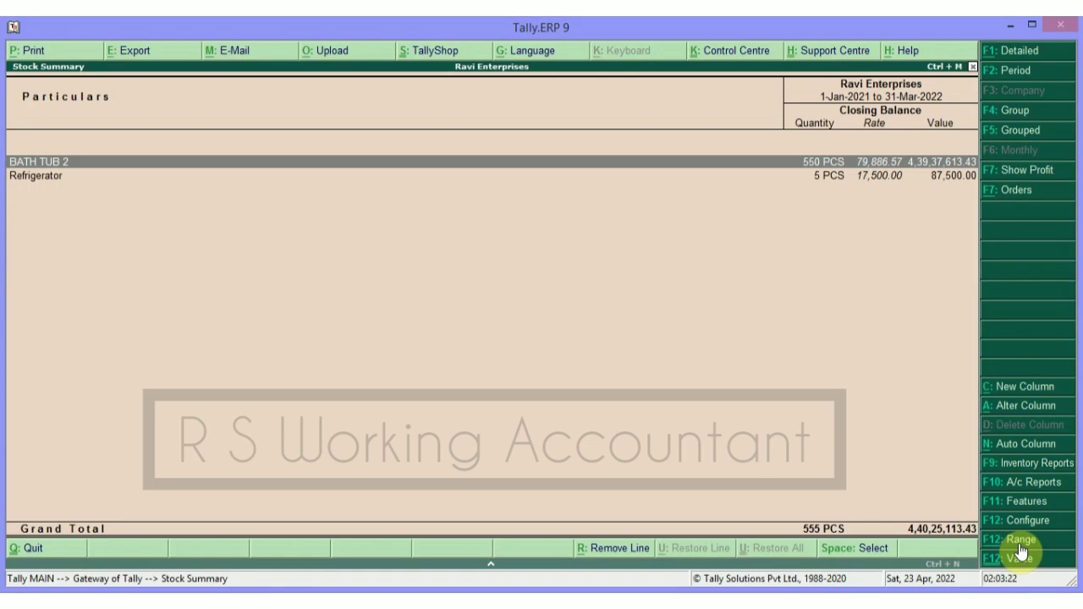
- Clear the closing value filter so the Stock Summary lists all stock items
{"action": "key", "text": "Down"}
{"action": "key", "text": "Up"}
{"action": "key", "text": "Escape"}
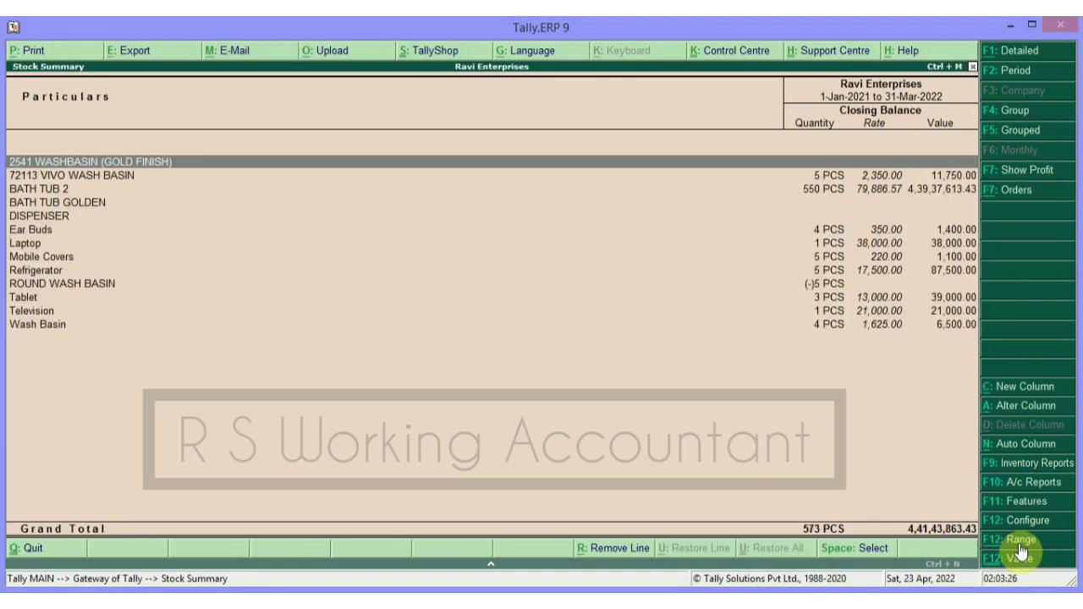
- Examine the closing values of the stock items in the unfiltered list, from the wash basins to the tablet
{"action": "key", "text": "Down"}
{"action": "key", "text": "Down"}
{"action": "key", "text": "Down"}
{"action": "key", "text": "Down"}
{"action": "key", "text": "Down"}
{"action": "key", "text": "Down"}
{"action": "key", "text": "Down"}
{"action": "key", "text": "Down"}
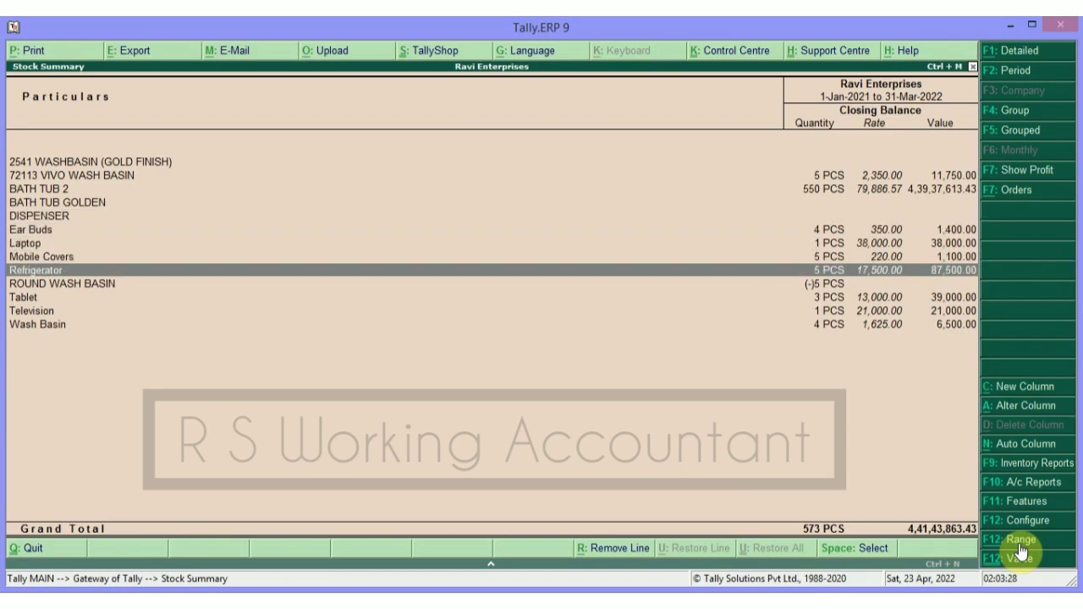
{"action": "key", "text": "Up"}
{"action": "key", "text": "Up"}
{"action": "key", "text": "Up"}
{"action": "key", "text": "Up"}
{"action": "key", "text": "Up"}
{"action": "key", "text": "Up"}
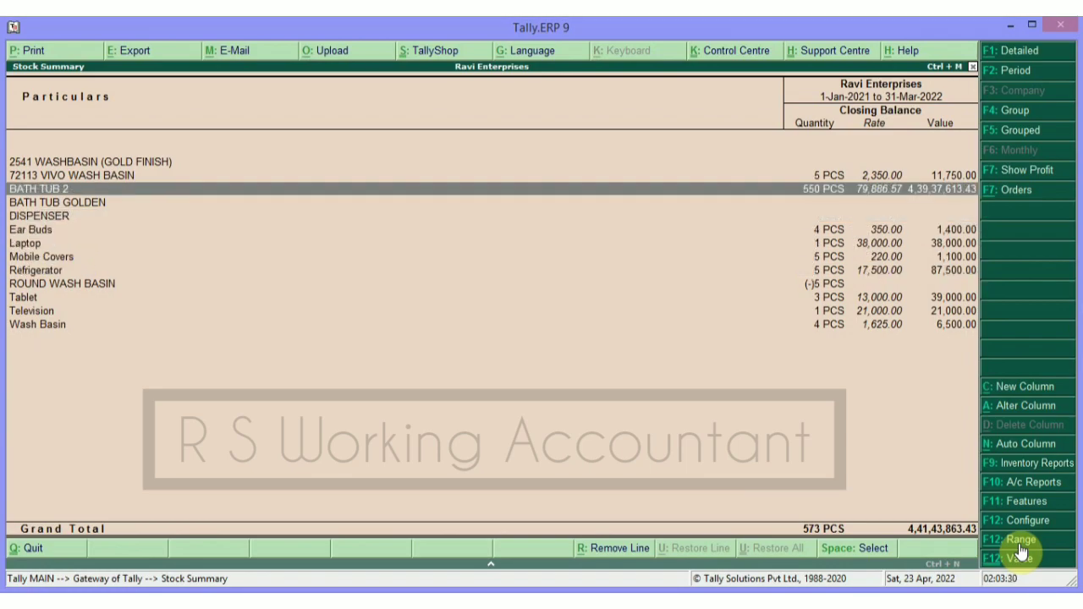
{"action": "key", "text": "Down"}
{"action": "key", "text": "Down"}
{"action": "key", "text": "Down"}
{"action": "key", "text": "Down"}
{"action": "key", "text": "Down"}
{"action": "key", "text": "Down"}
{"action": "key", "text": "Down"}
{"action": "key", "text": "Down"}
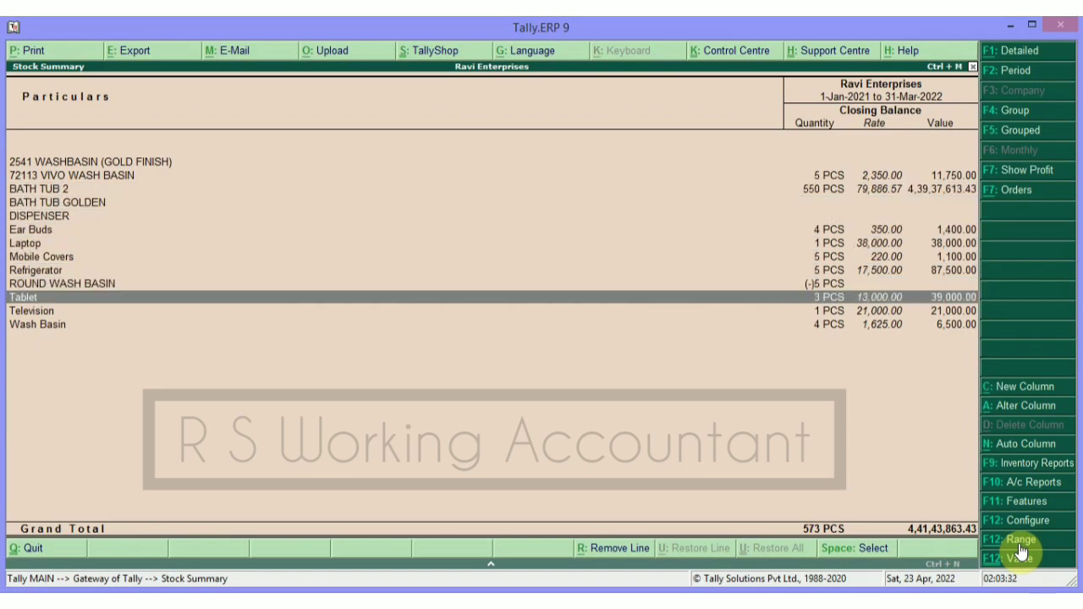
- Start another range filter on the Stock Summary for stock items having Closing Value
{"action": "left_click", "coordinate": [1018, 542]}
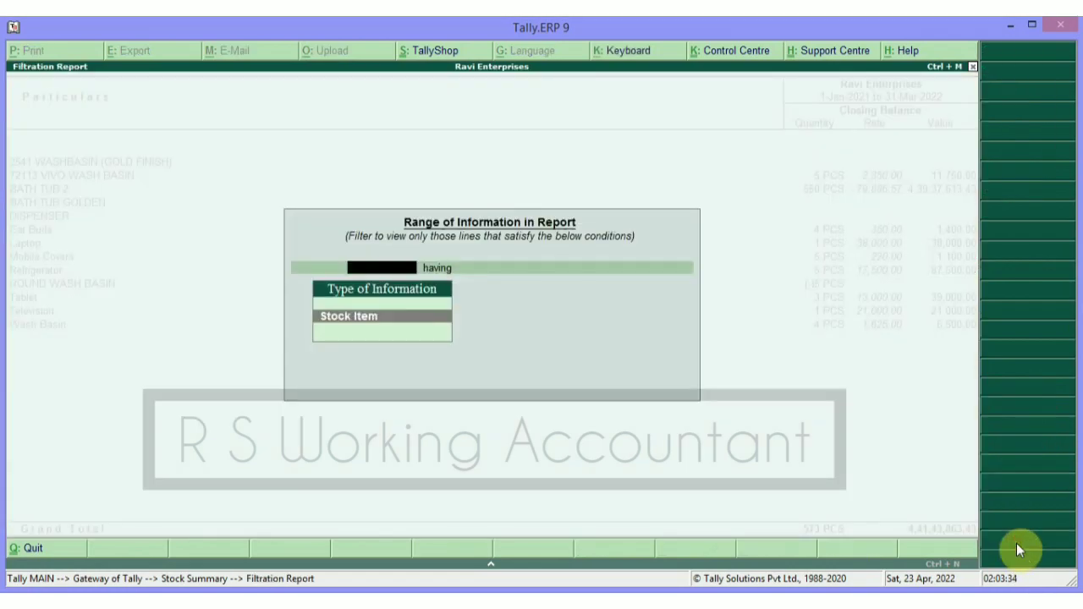
{"action": "key", "text": "Return"}
{"action": "key", "text": "Down"}
{"action": "key", "text": "Down"}
{"action": "key", "text": "Down"}
{"action": "key", "text": "Return"}
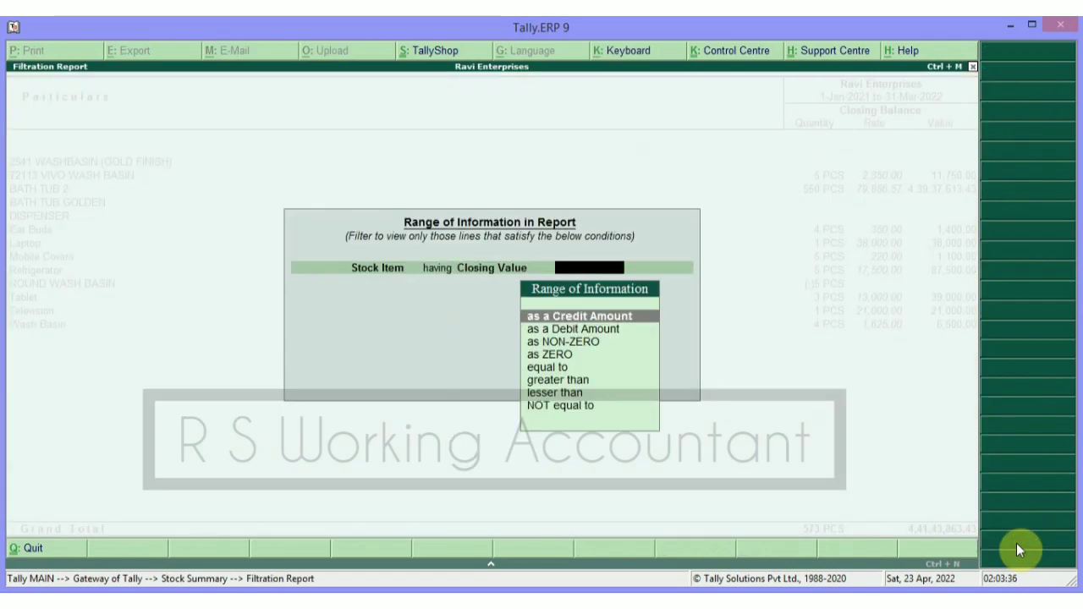
- Filter the stock items to a closing value lesser than 50000, then clear the filter and leave the Stock Summary
{"action": "key", "text": "Down"}
{"action": "key", "text": "Down"}
{"action": "key", "text": "Down"}
{"action": "key", "text": "Down"}
{"action": "key", "text": "Down"}
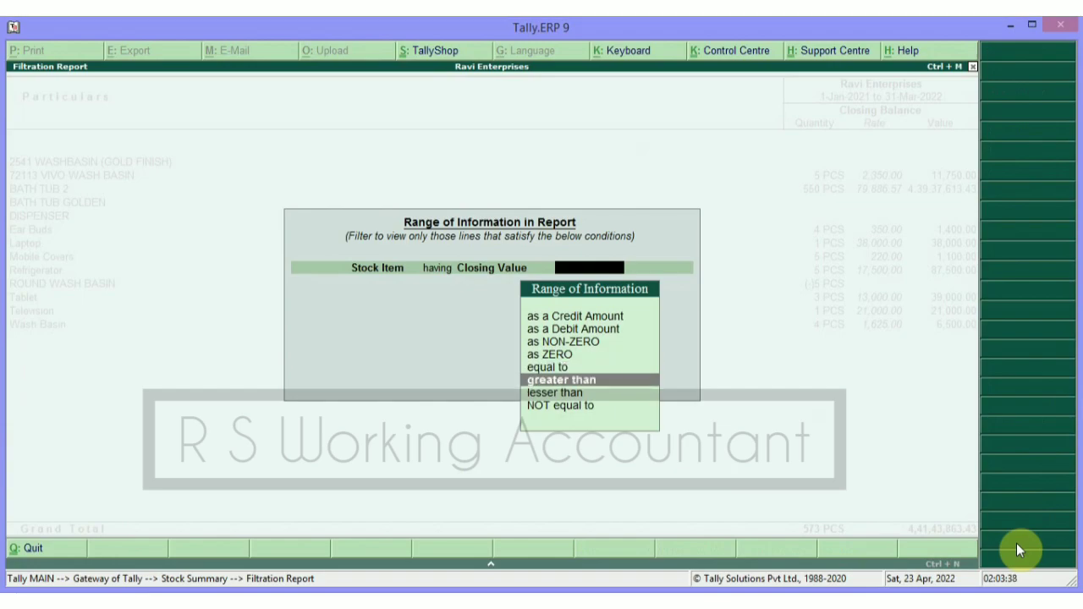
{"action": "key", "text": "Up"}
{"action": "key", "text": "Down"}
{"action": "key", "text": "Down"}
{"action": "key", "text": "Return"}
{"action": "type", "text": "50000"}
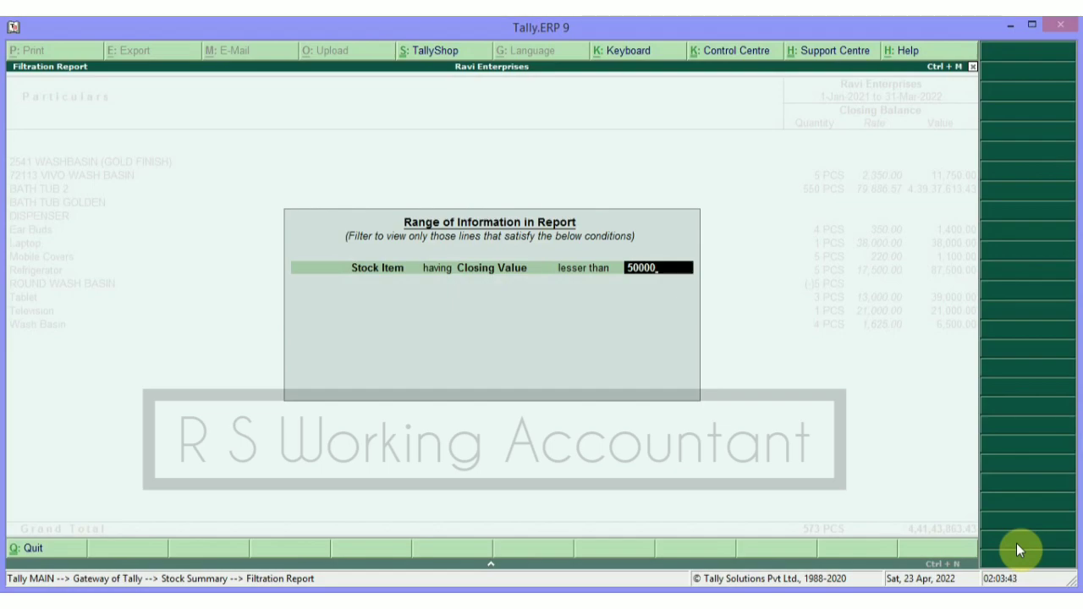
{"action": "key", "text": "Return"}
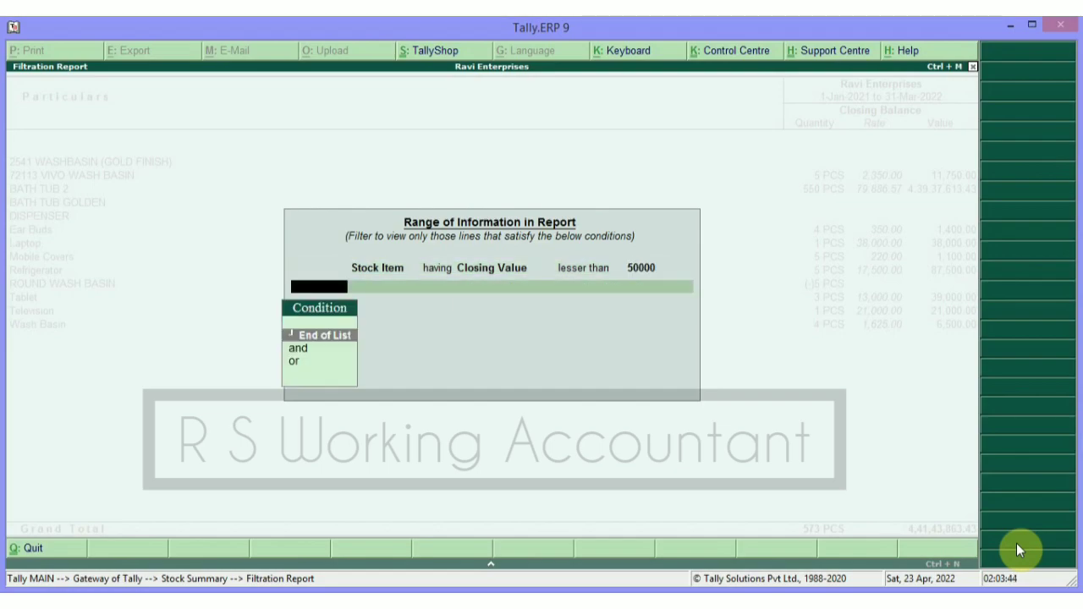
{"action": "key", "text": "Return"}
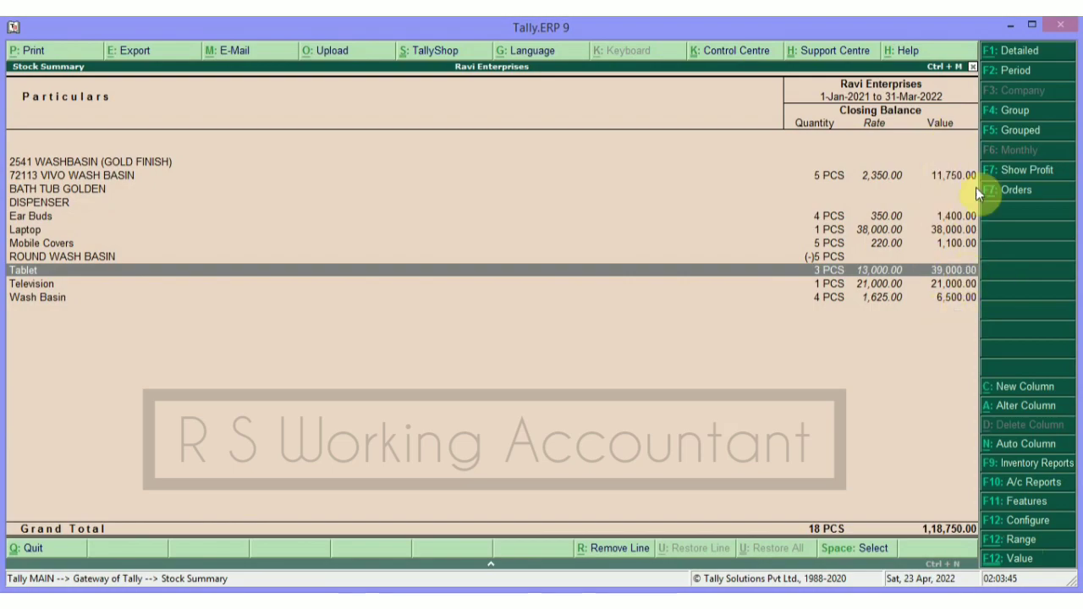
{"action": "key", "text": "Escape"}
{"action": "key", "text": "Escape"}
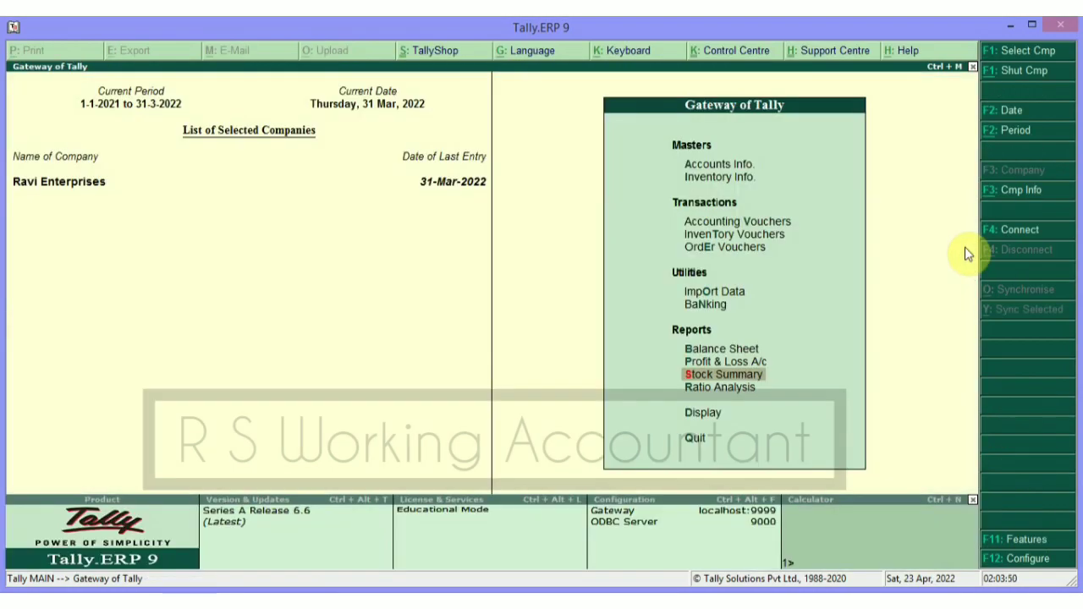
{"action": "key", "text": "d"}
{"action": "key", "text": "s"}
{"action": "key", "text": "s"}
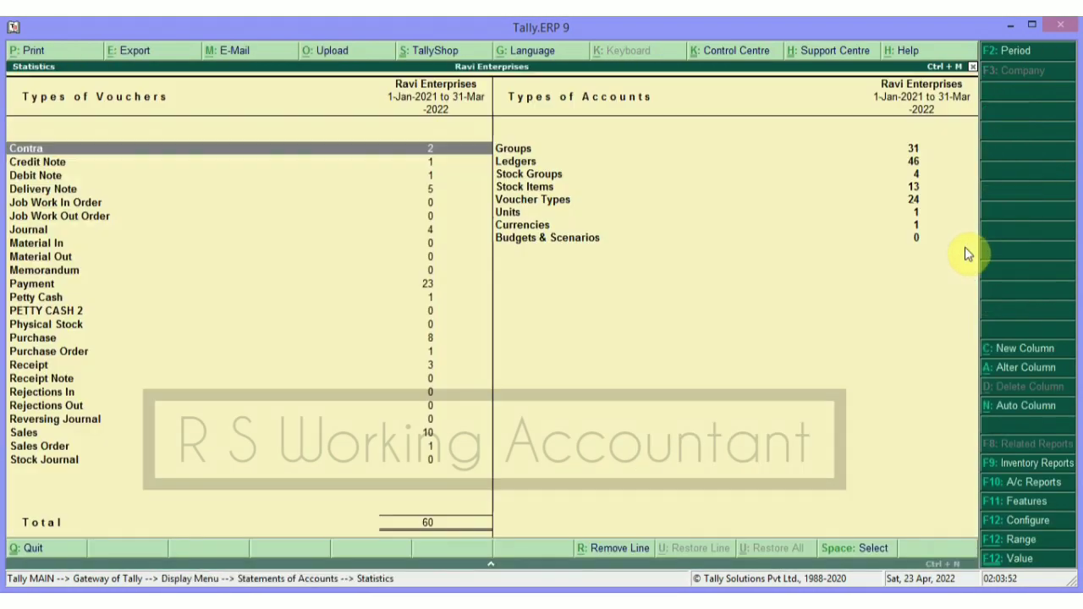
{"action": "key", "text": "Escape"}
{"action": "key", "text": "Escape"}
{"action": "key", "text": "Escape"}
{"action": "key", "text": "Escape"}
- Open the Day Book and set its period from 1-4-2021 to 31-3-2022
{"action": "key", "text": "n"}
{"action": "key", "text": "d"}
{"action": "key", "text": "y"}
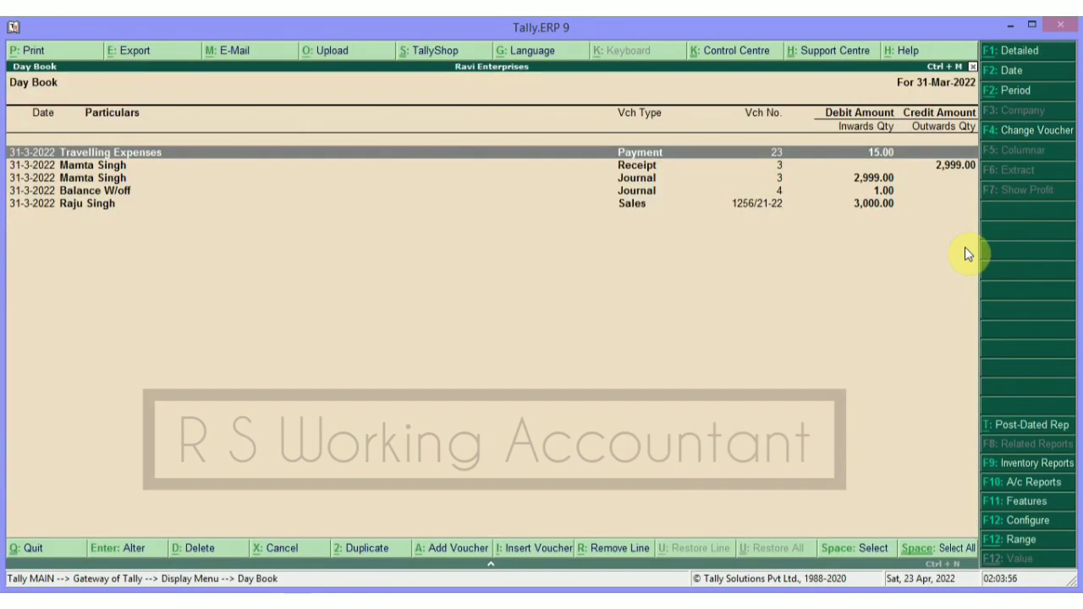
{"action": "key", "text": "alt+F2"}
{"action": "type", "text": "1/4/2021"}
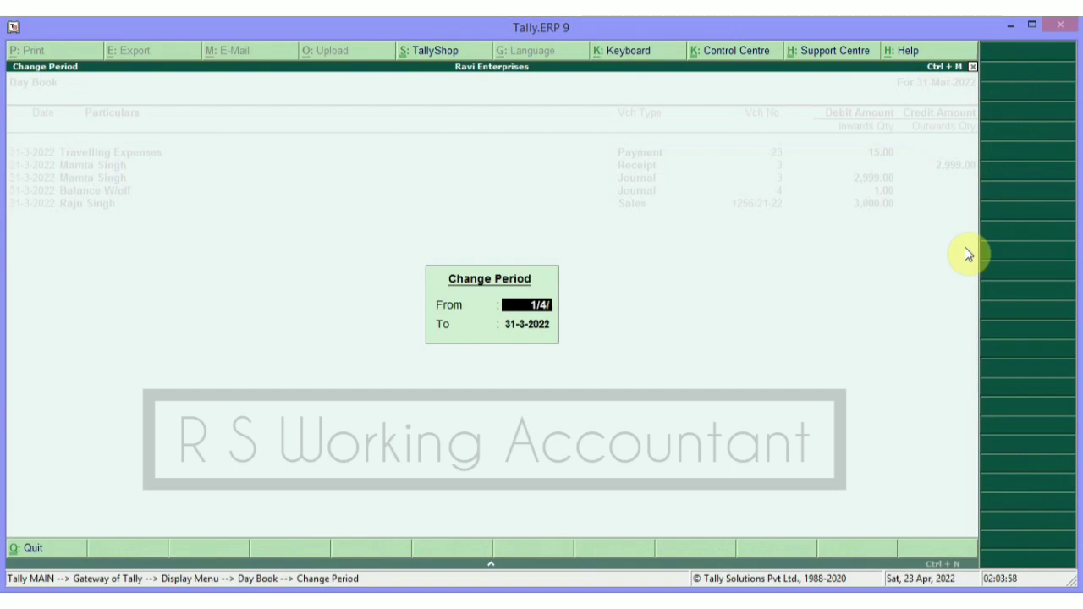
{"action": "key", "text": "Return"}
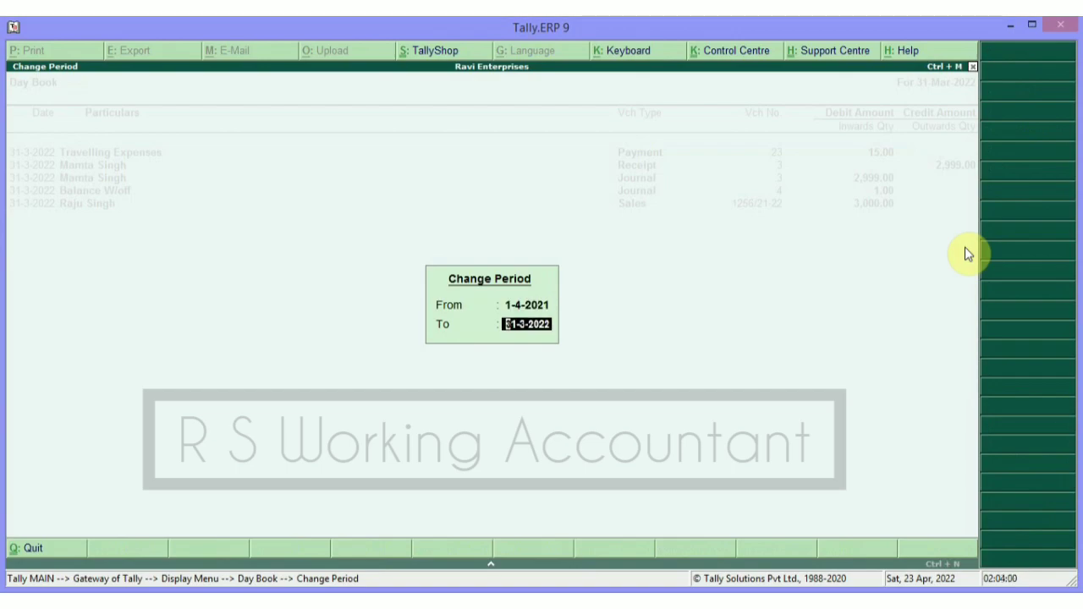
{"action": "key", "text": "Return"}
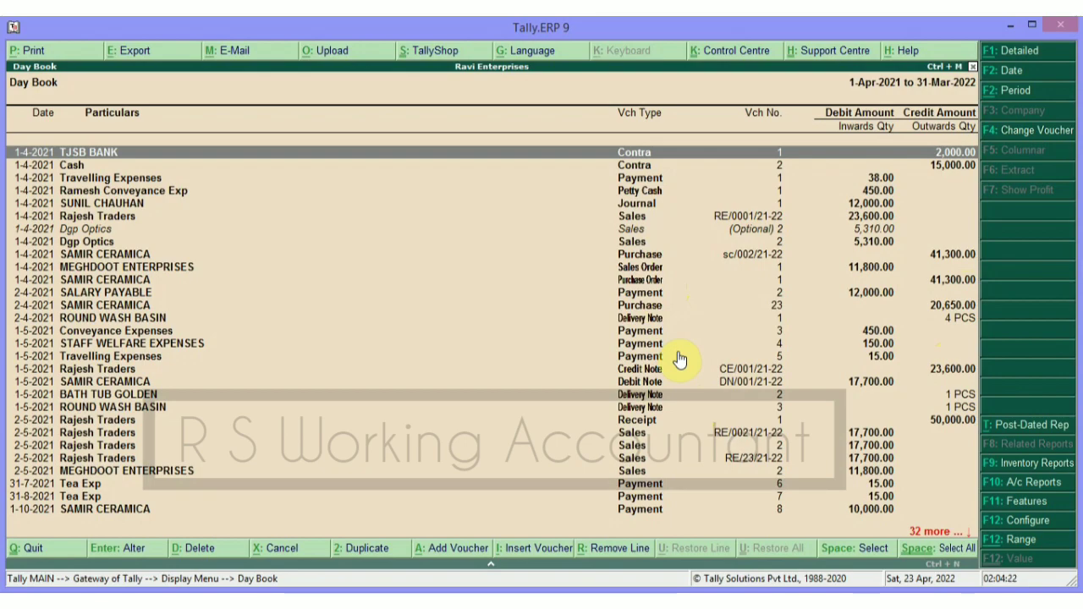
- Start a range filter on the Day Book for vouchers having Narration
{"action": "left_click", "coordinate": [1021, 542]}
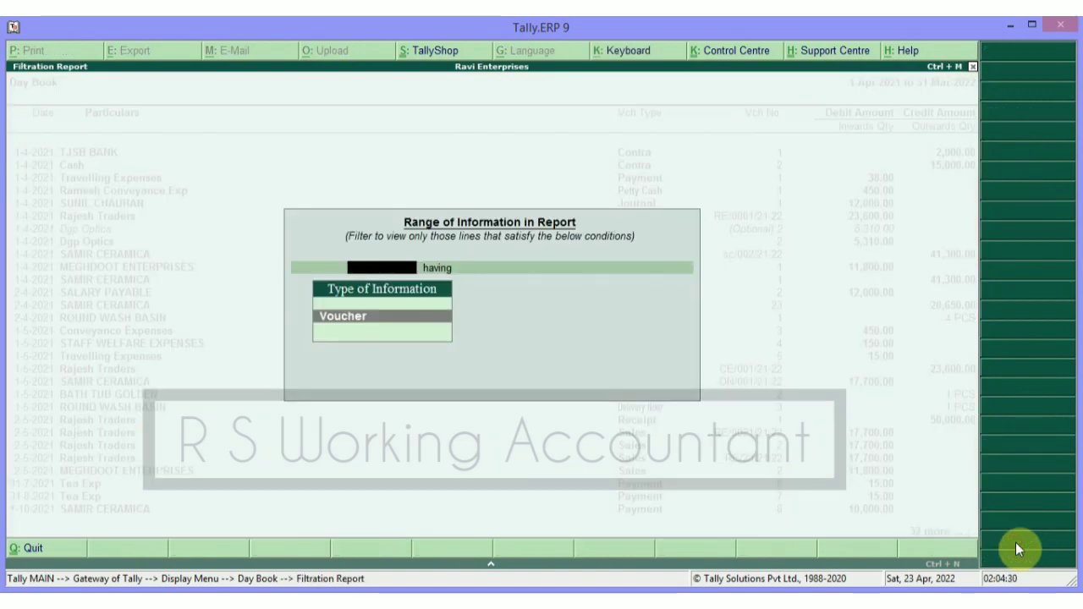
{"action": "key", "text": "Return"}
{"action": "key", "text": "Escape"}
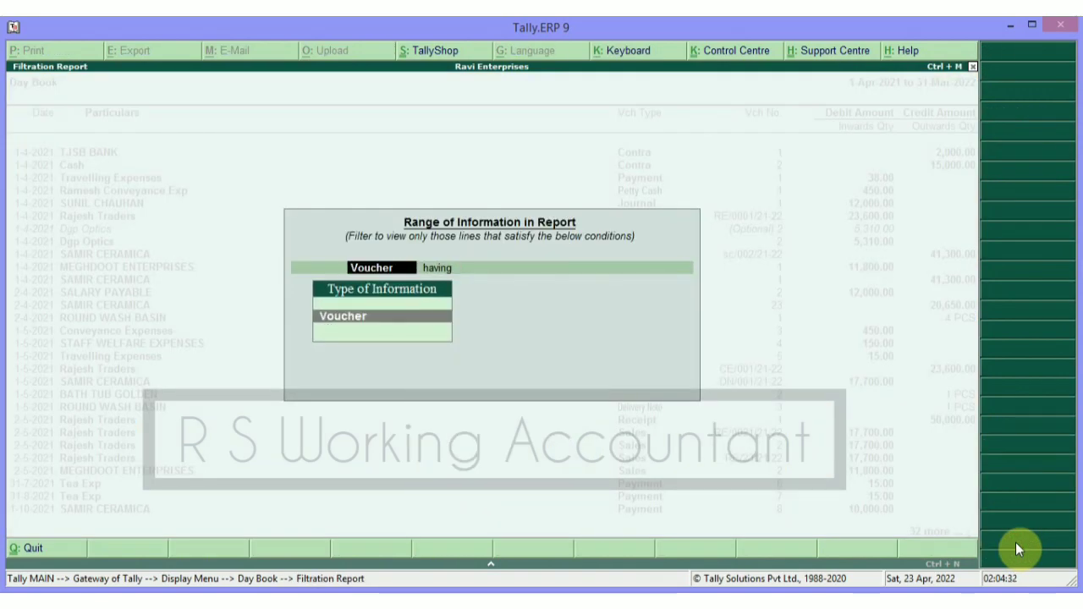
{"action": "key", "text": "Return"}
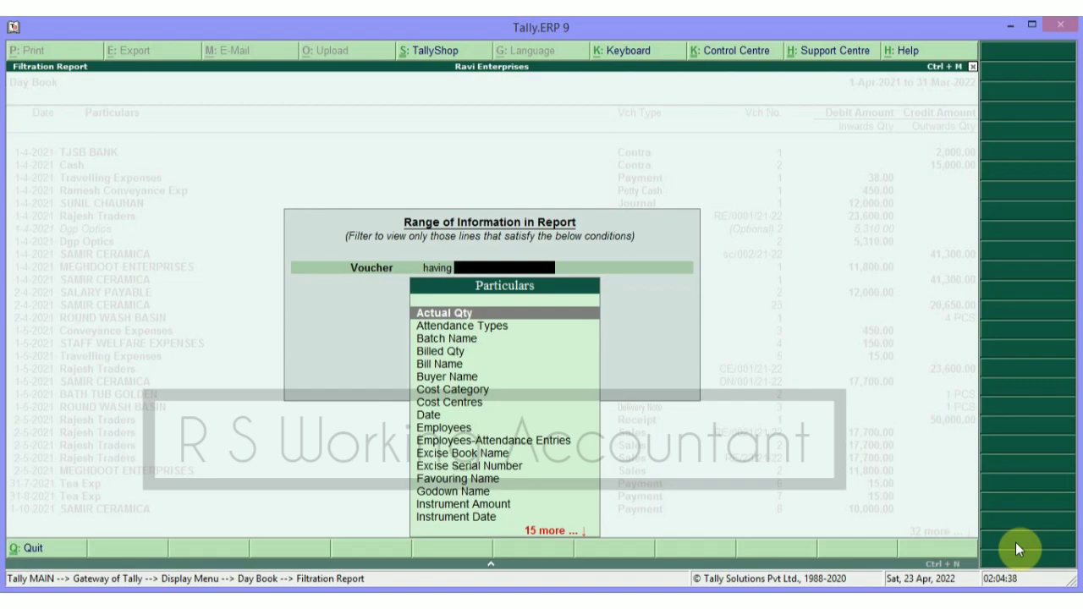
{"action": "key", "text": "Down"}
{"action": "key", "text": "Down"}
{"action": "key", "text": "Down"}
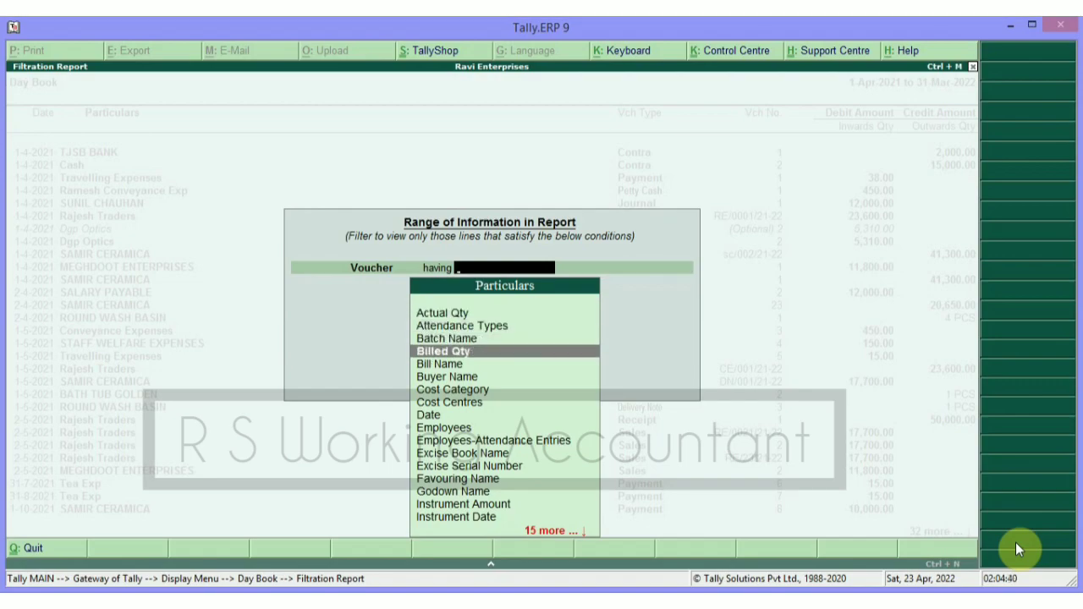
{"action": "type", "text": "nar"}
{"action": "key", "text": "Return"}
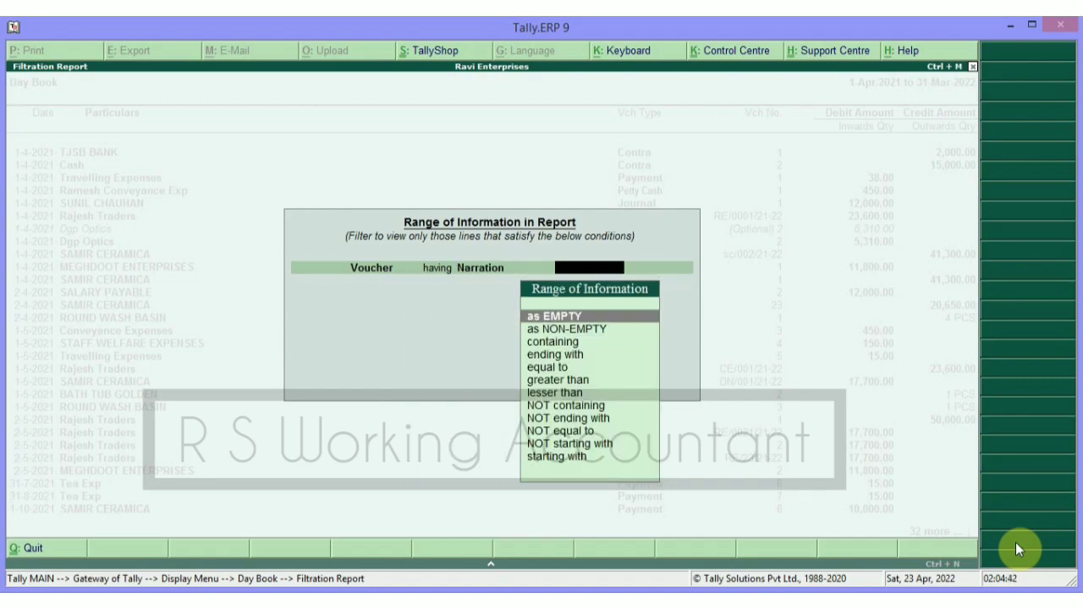
- Set the narration condition to containing "display" and apply the filter without further conditions
{"action": "key", "text": "Down"}
{"action": "key", "text": "Down"}
{"action": "key", "text": "Return"}
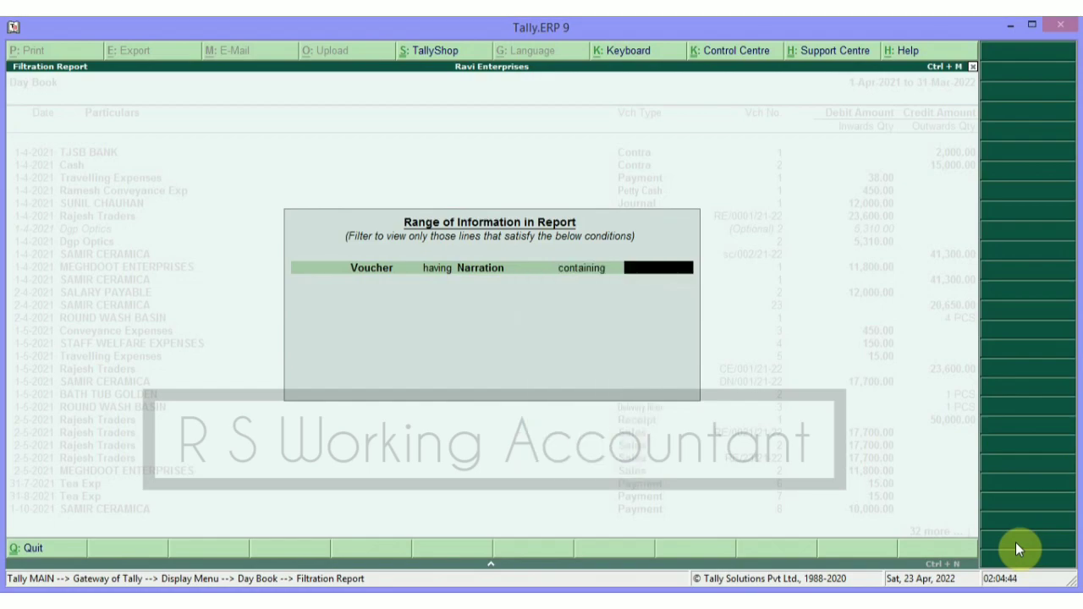
{"action": "type", "text": "display"}
{"action": "key", "text": "Return"}
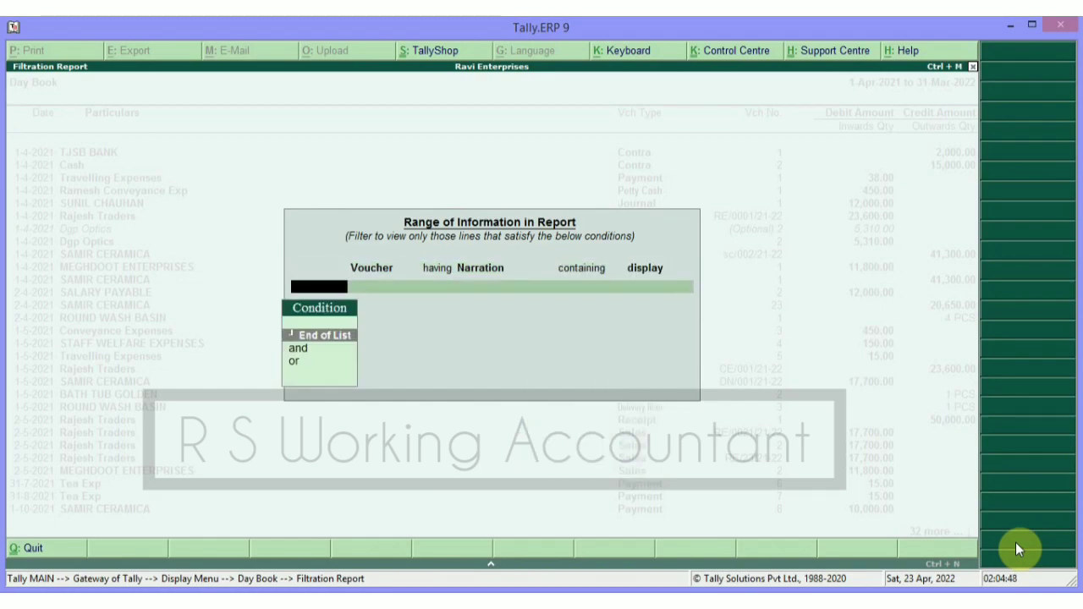
{"action": "key", "text": "Return"}
{"action": "key", "text": "Down"}
{"action": "key", "text": "Up"}
{"action": "key", "text": "Down"}
{"action": "key", "text": "Up"}
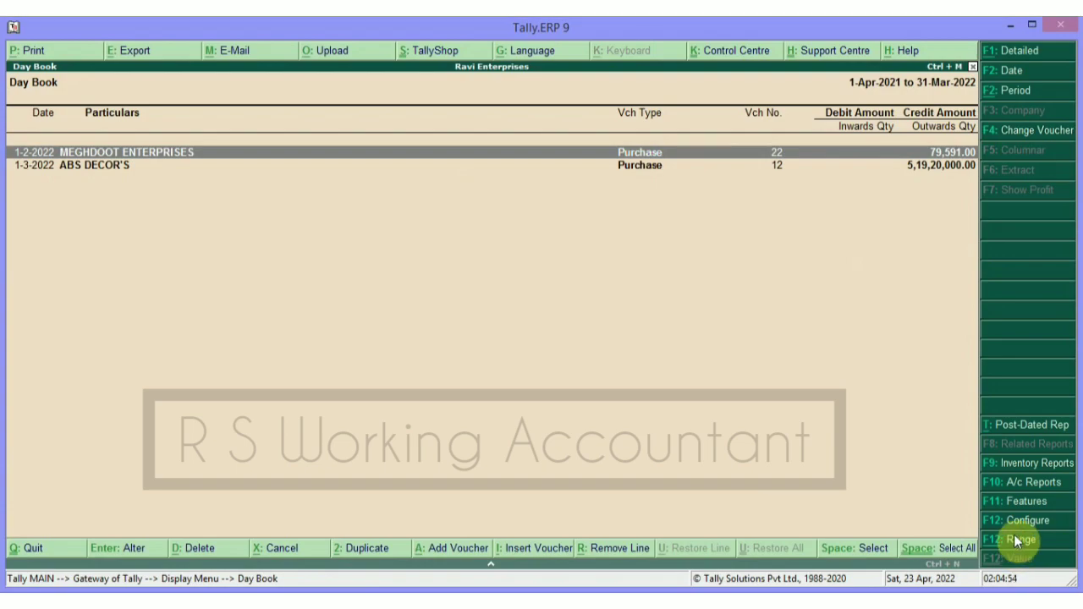
- Configure the Day Book to show narrations, keeping the Condensed format, and accept the settings
{"action": "left_click", "coordinate": [1011, 526]}
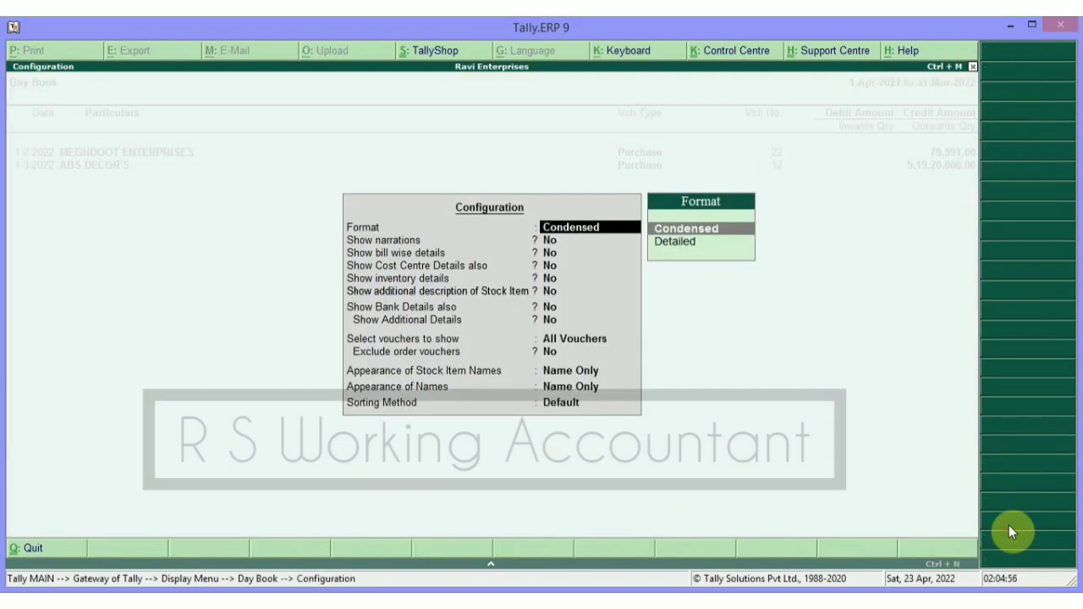
{"action": "key", "text": "Return"}
{"action": "type", "text": "y"}
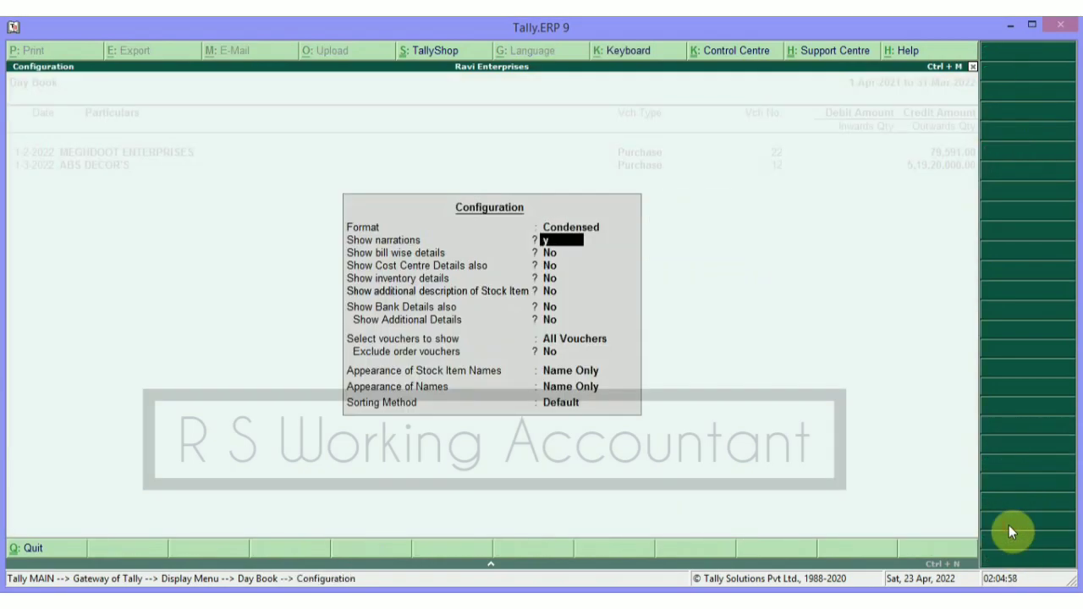
{"action": "key", "text": "Return"}
{"action": "key", "text": "ctrl+a"}
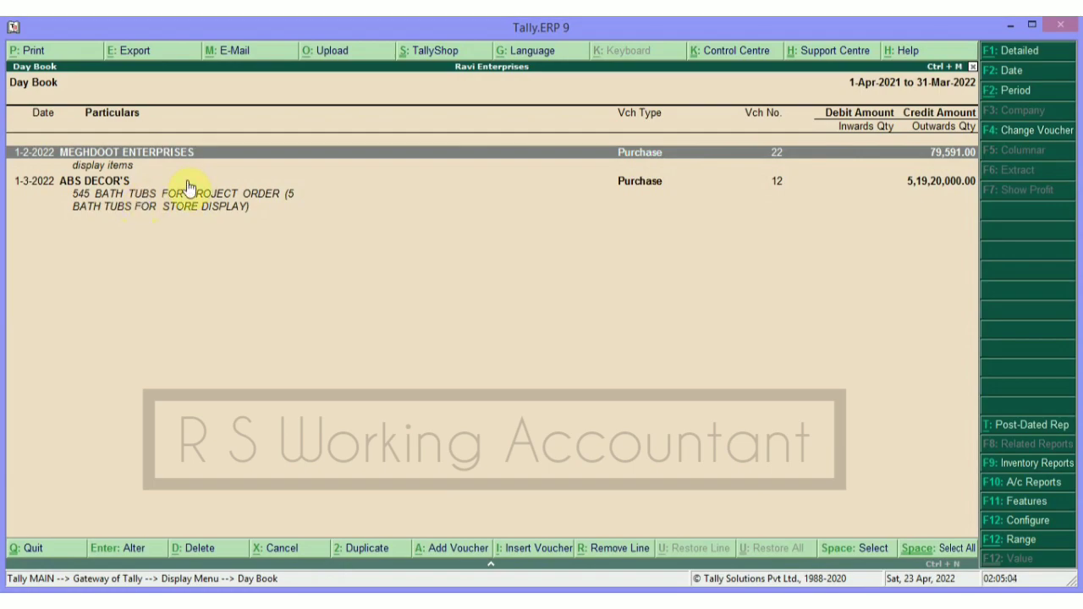
- Open the ABS DECOR'S purchase voucher, review its items and narration, and accept it without edits
{"action": "key", "text": "Down"}
{"action": "key", "text": "Down"}
{"action": "key", "text": "Return"}
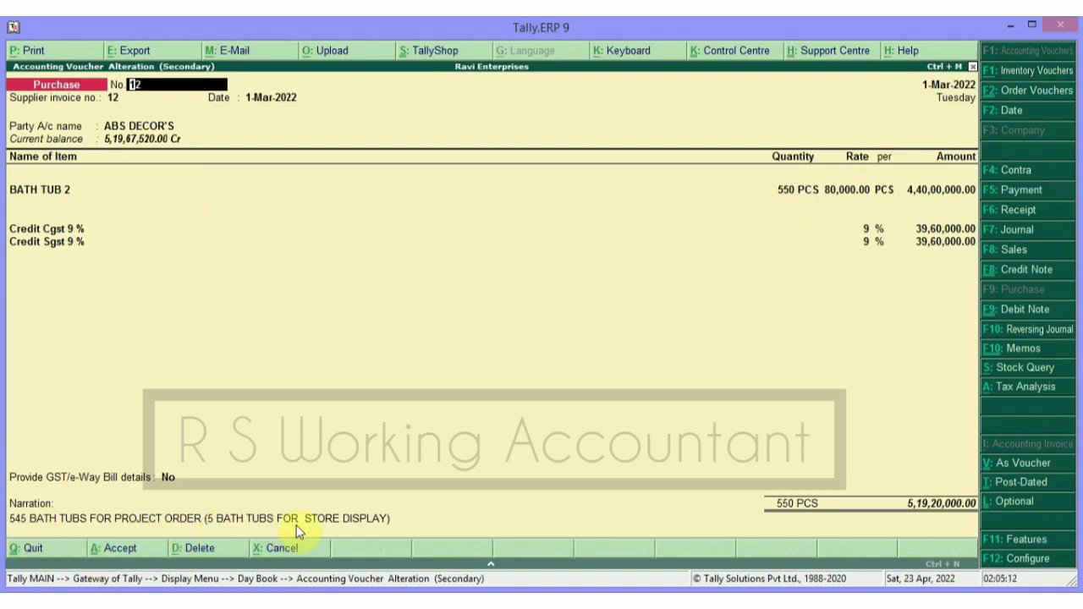
{"action": "key", "text": "ctrl+a"}
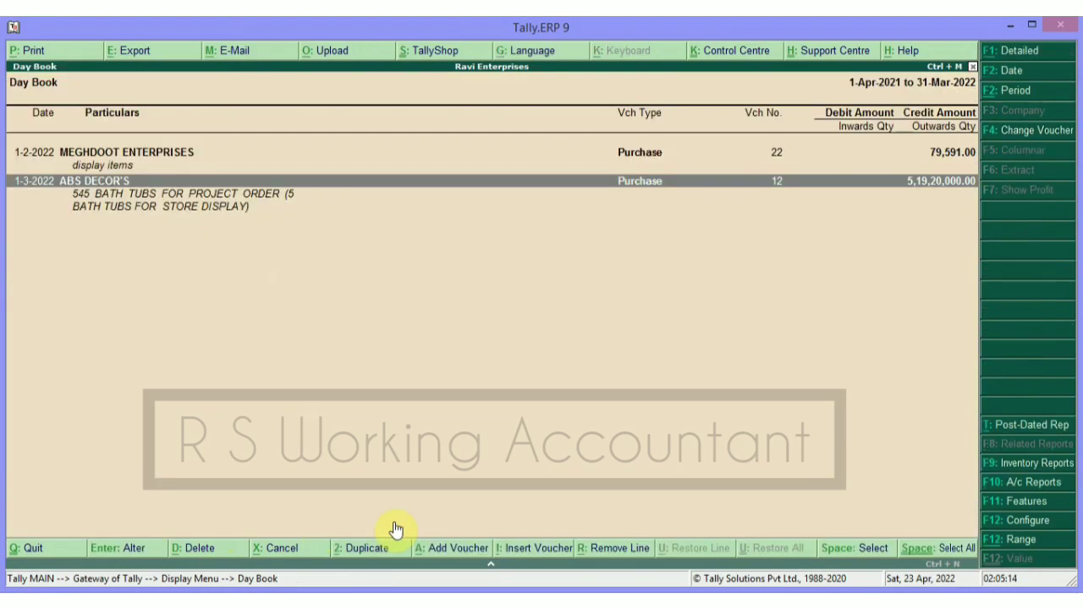
- Open the MEGHDOOT ENTERPRISES purchase voucher, review its items and narration, and return to the Day Book
{"action": "key", "text": "Up"}
{"action": "key", "text": "Return"}
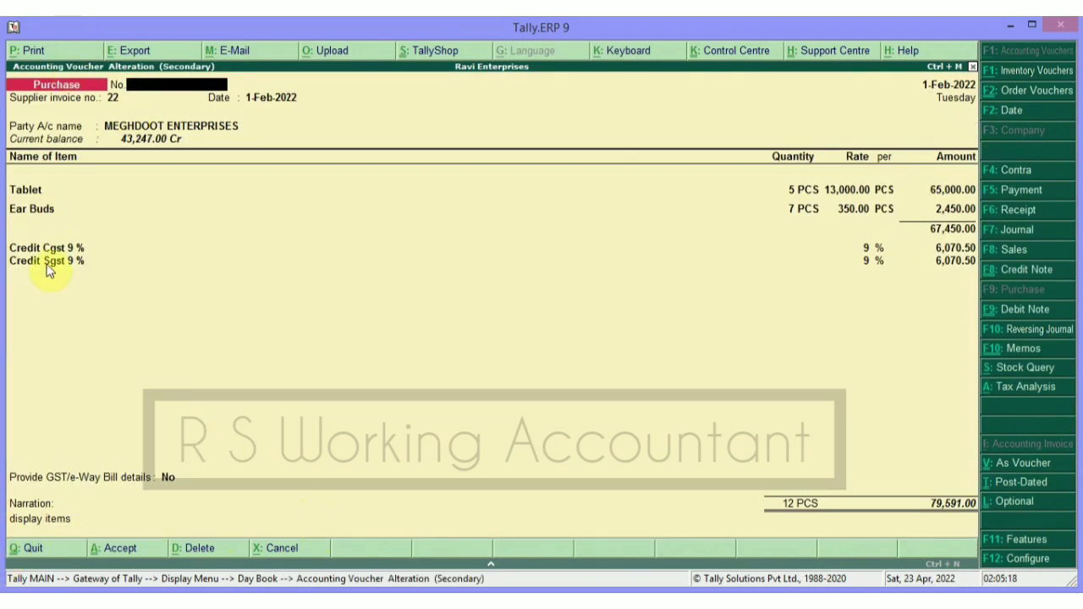
{"action": "key", "text": "Escape"}
{"action": "key", "text": "Return"}
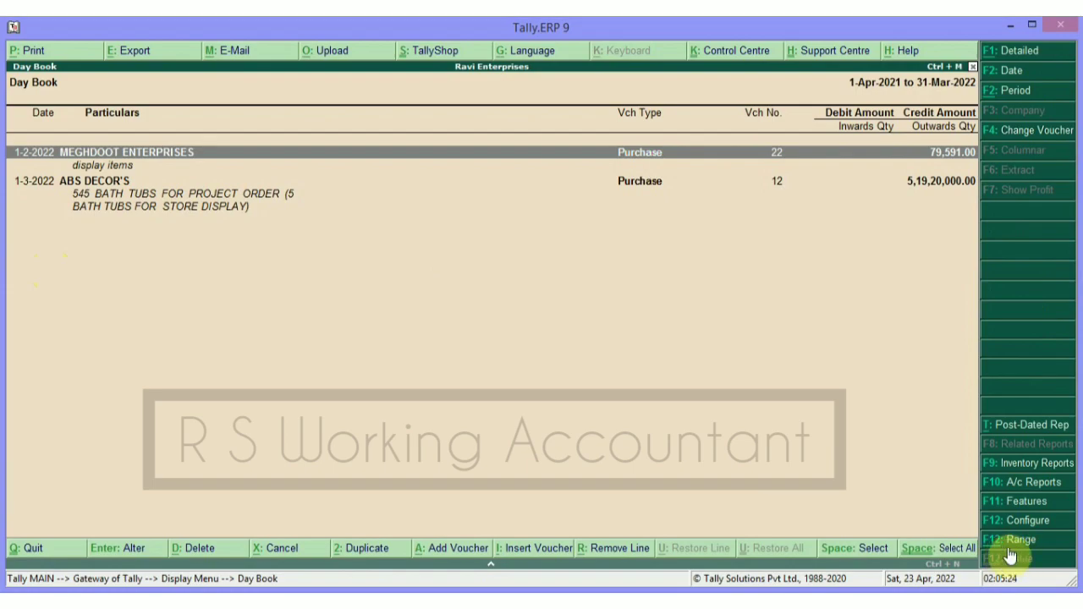
{"action": "right_click", "coordinate": [816, 462]}
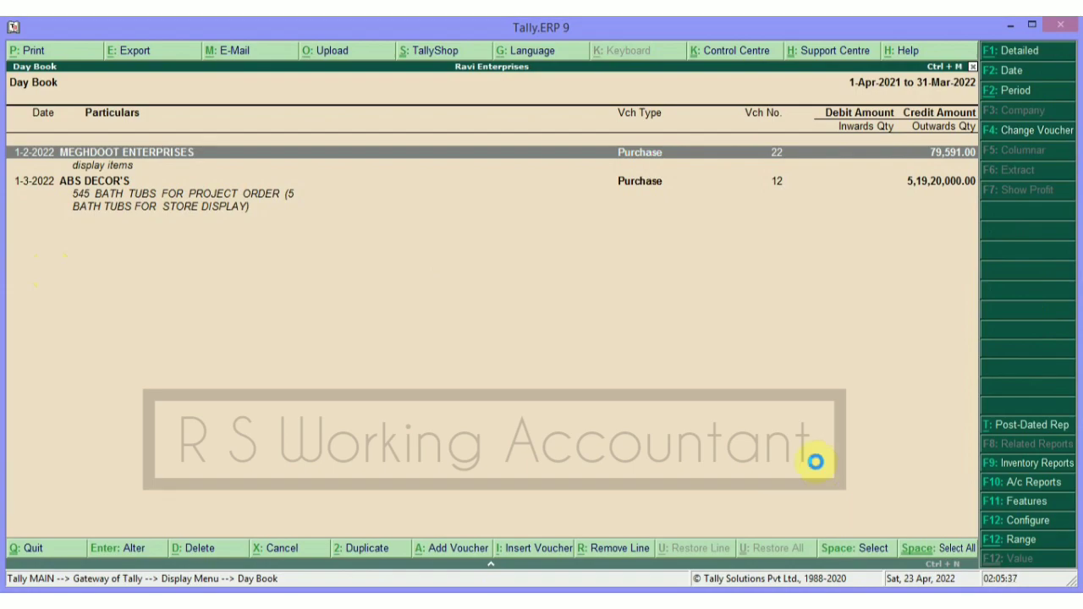